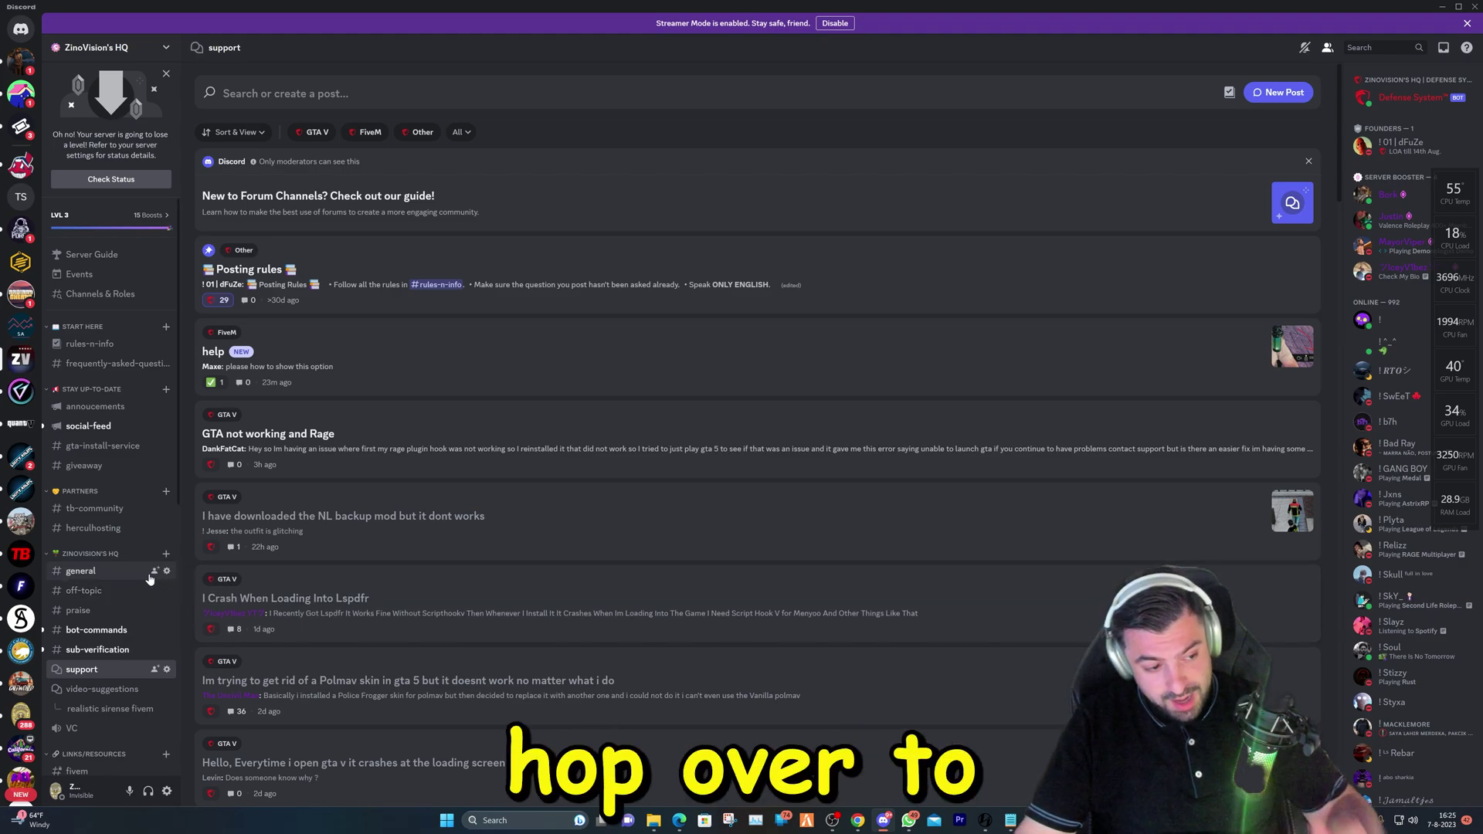
pyautogui.scroll(-3, 121, 605)
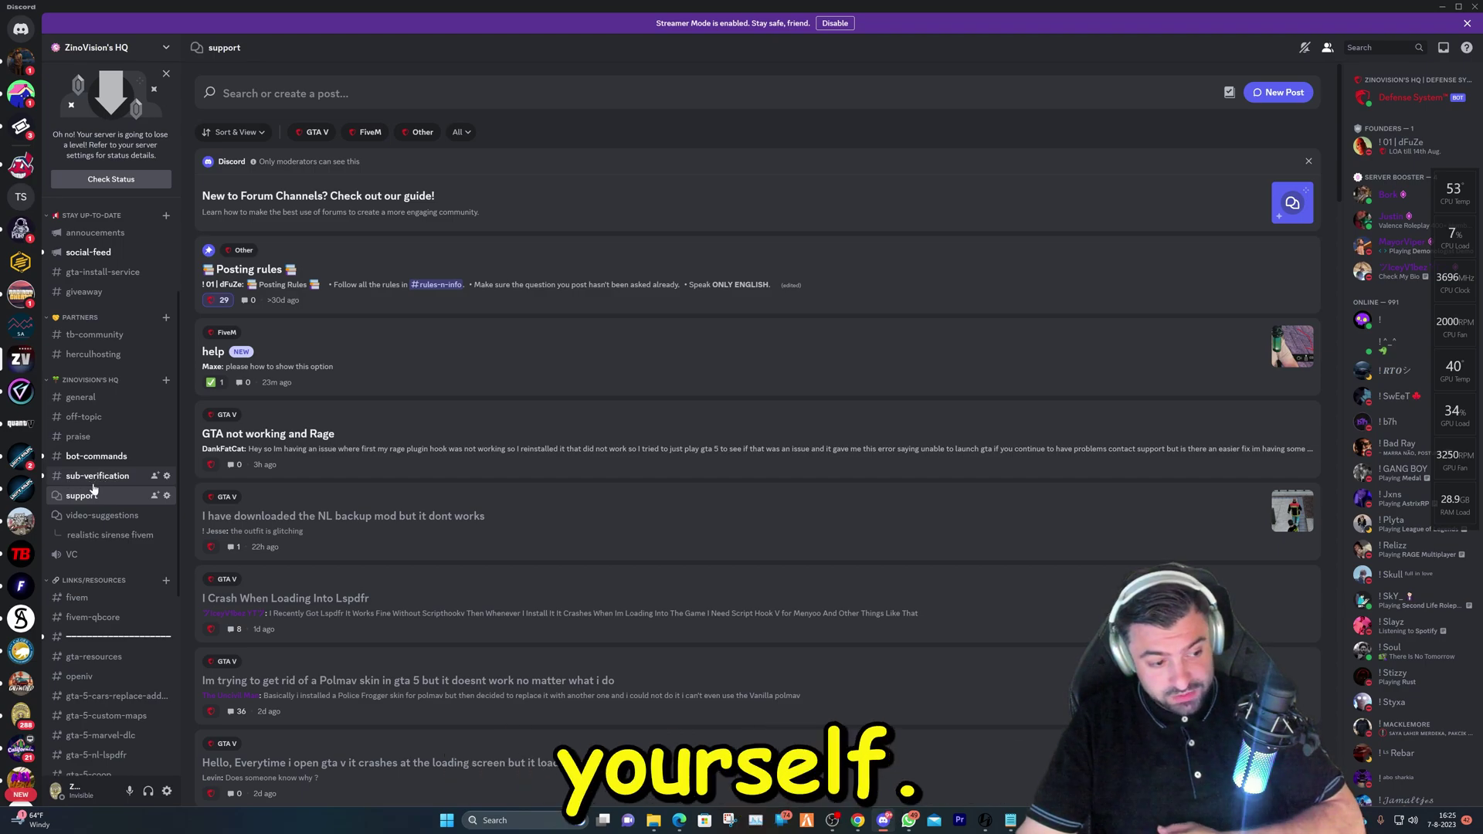
pyautogui.scroll(-5, 97, 483)
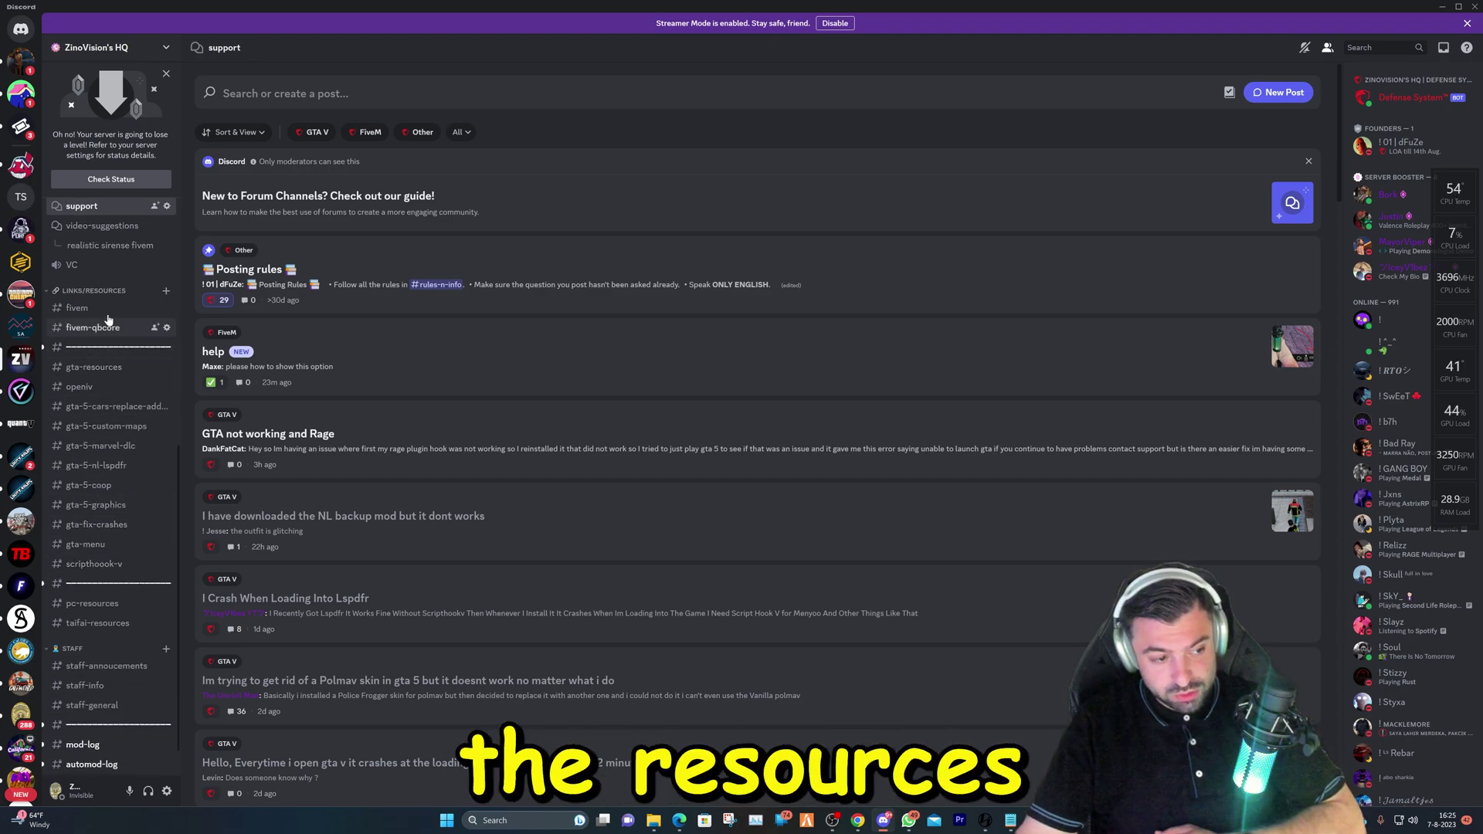
pyautogui.click(87, 530)
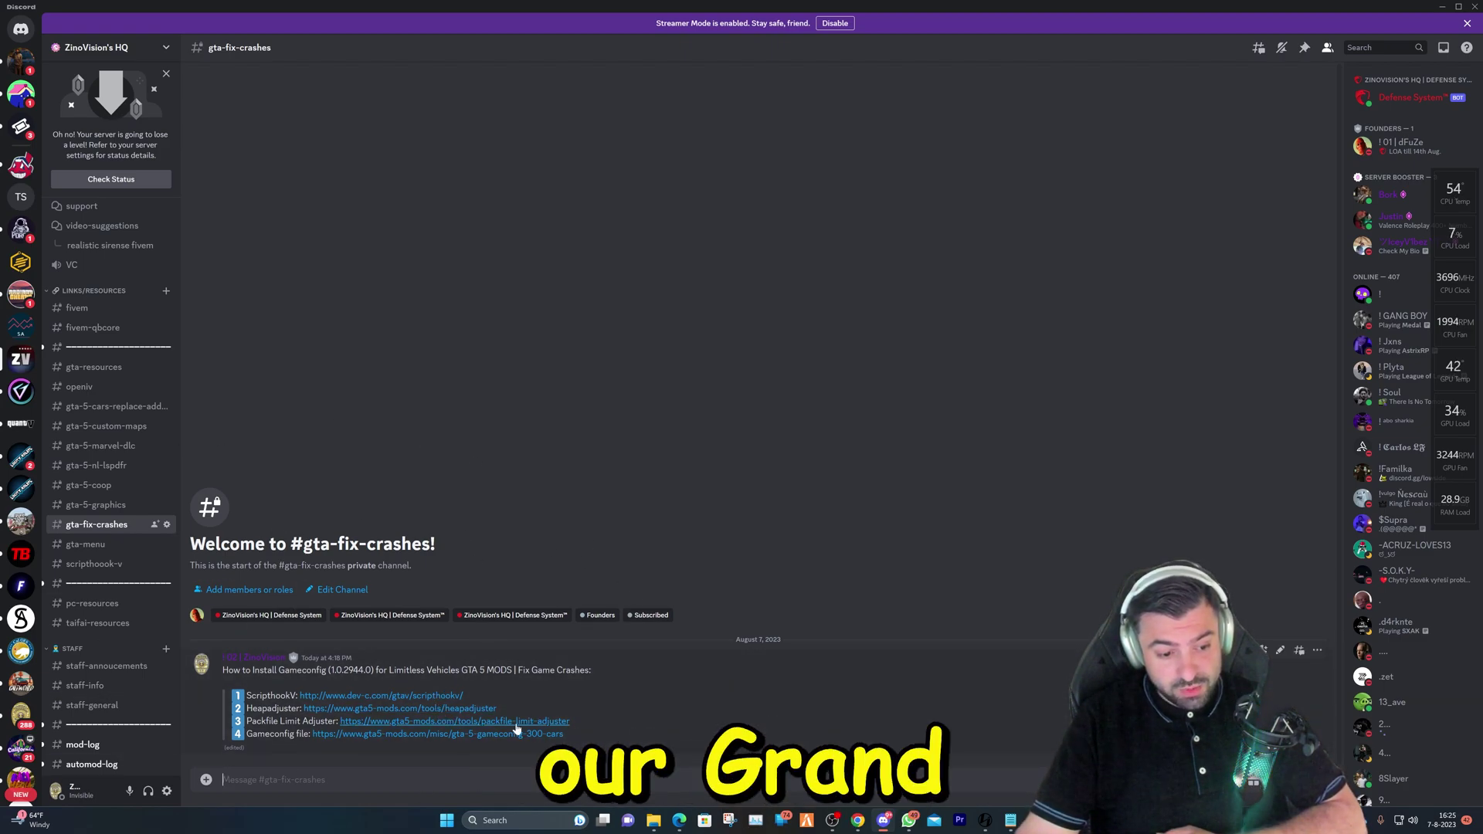
# Open the ScriptHookV, HeapAdjuster, Packfile Limit Adjuster and Gameconfig links, closing the duplicate Script Hook V tab.
pyautogui.click(371, 695)
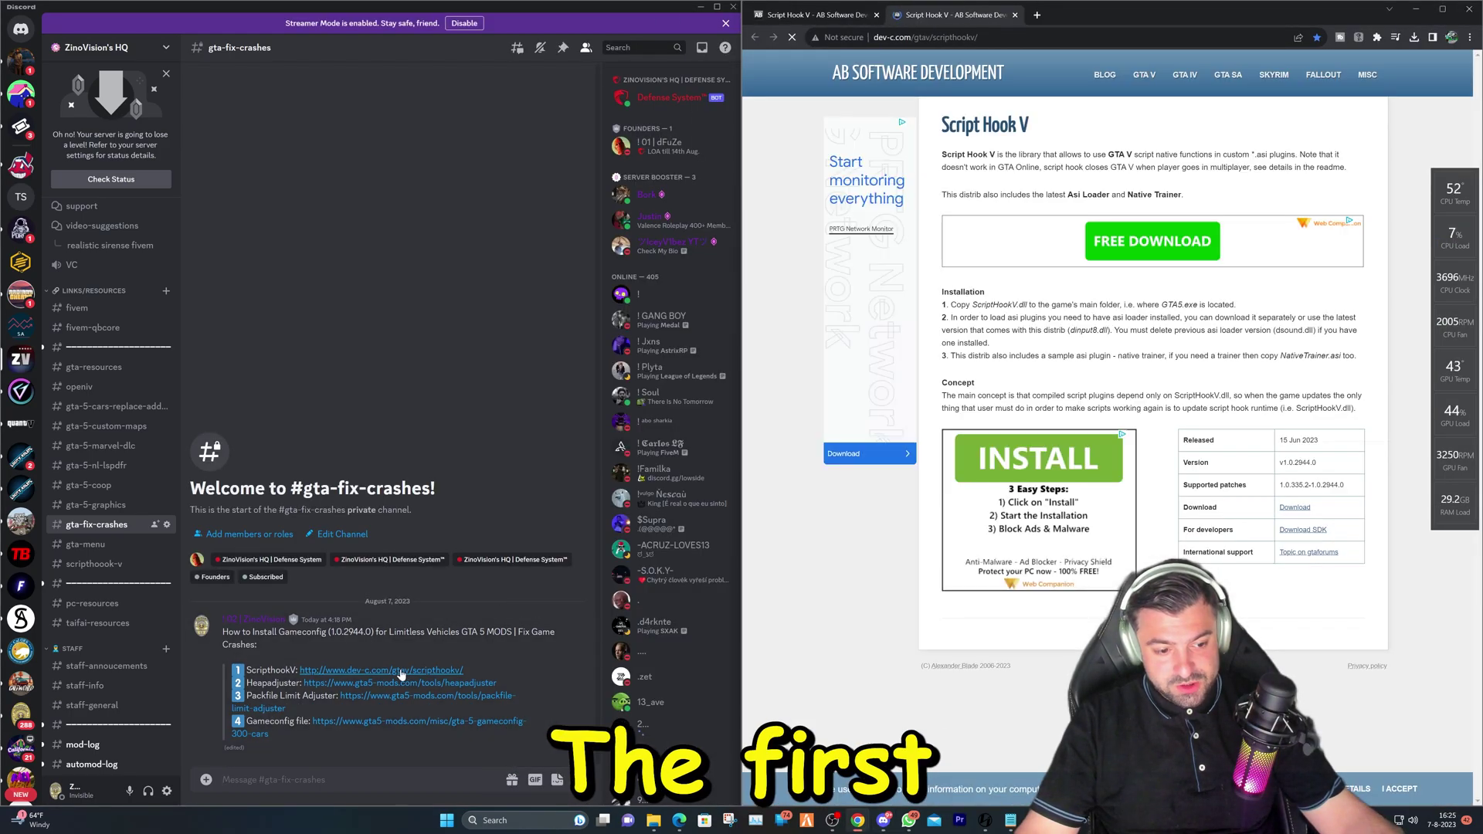
pyautogui.click(446, 686)
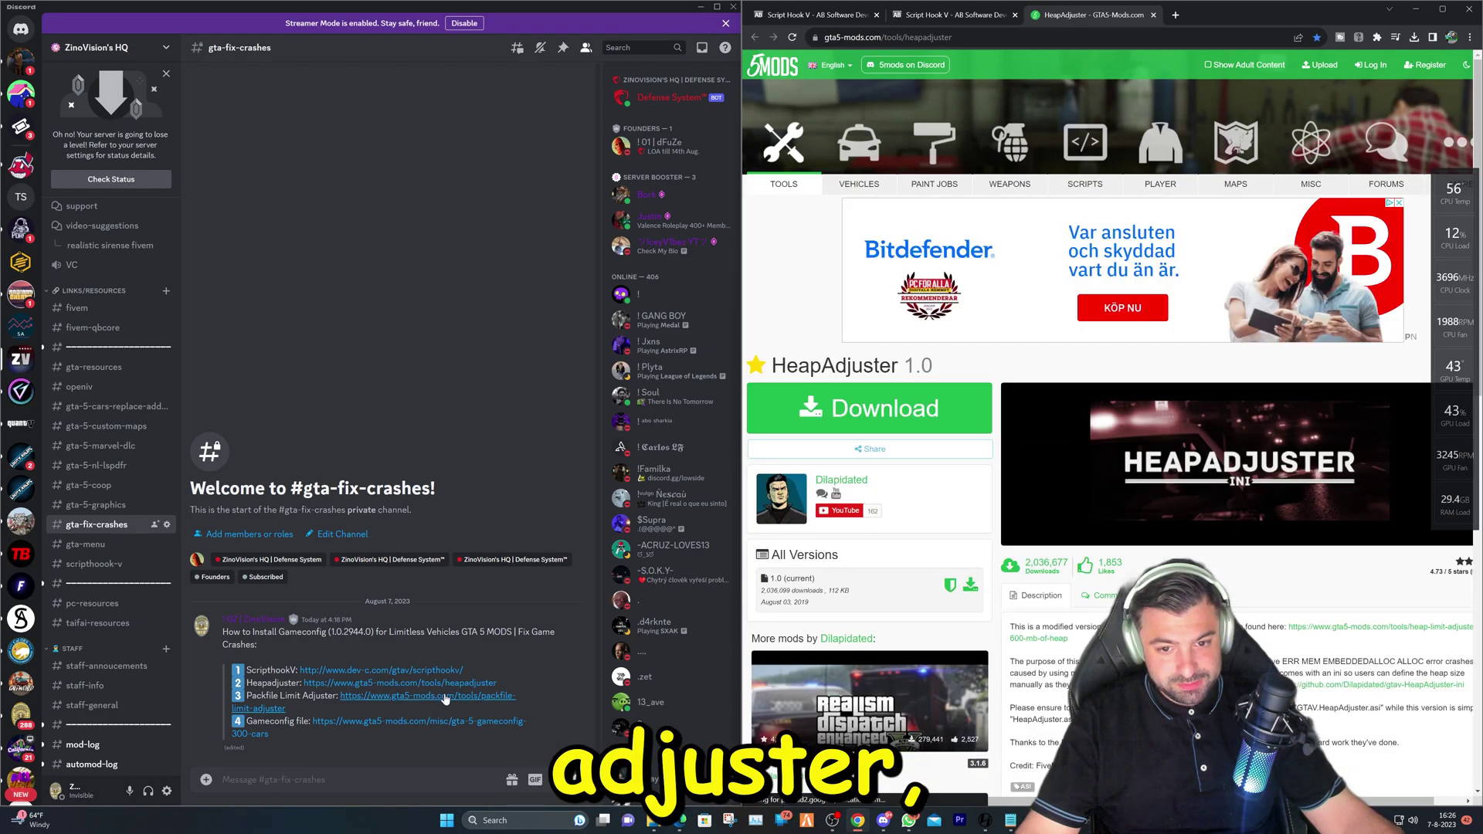
pyautogui.click(446, 698)
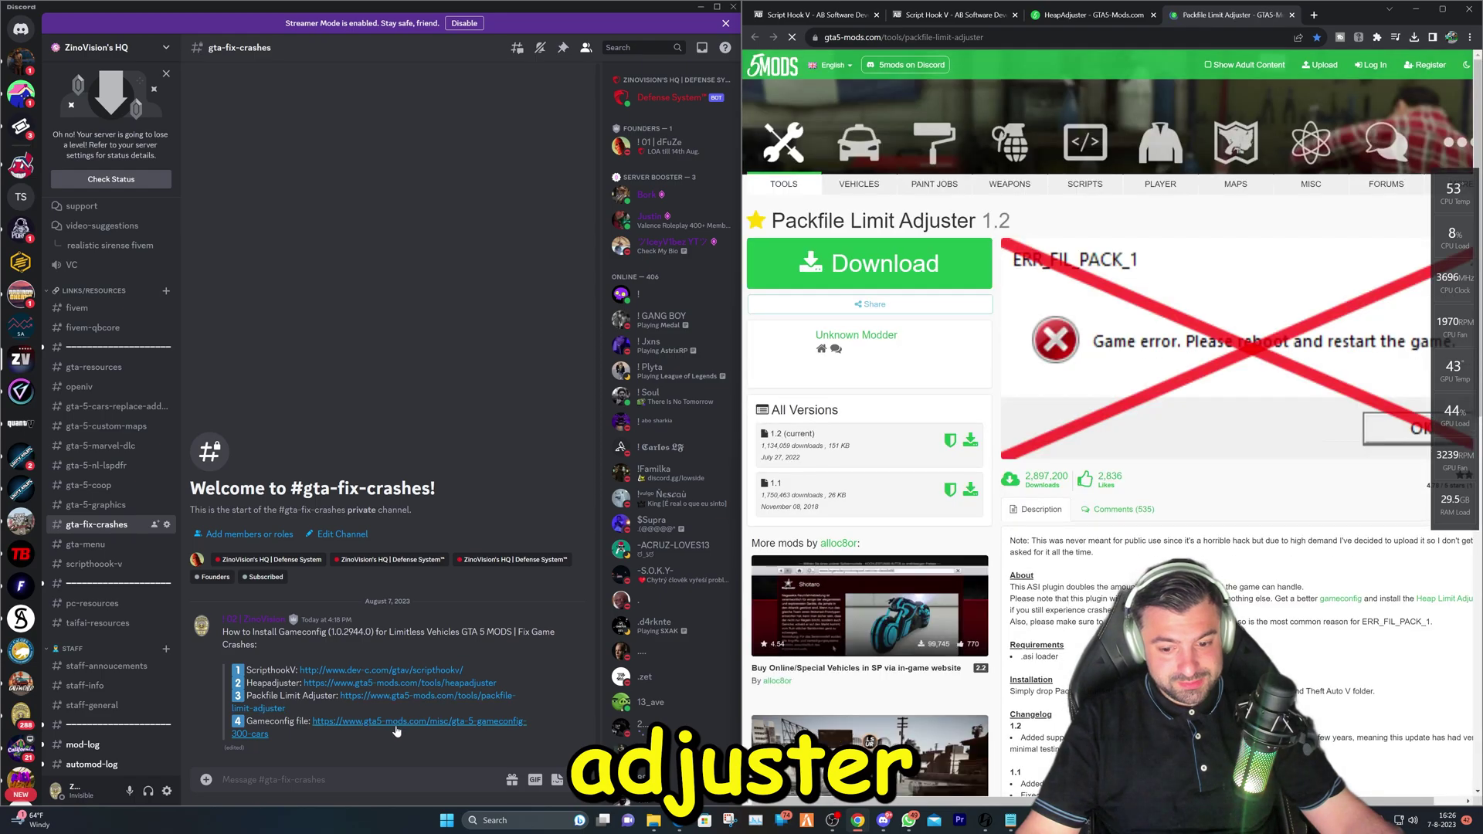
pyautogui.click(418, 722)
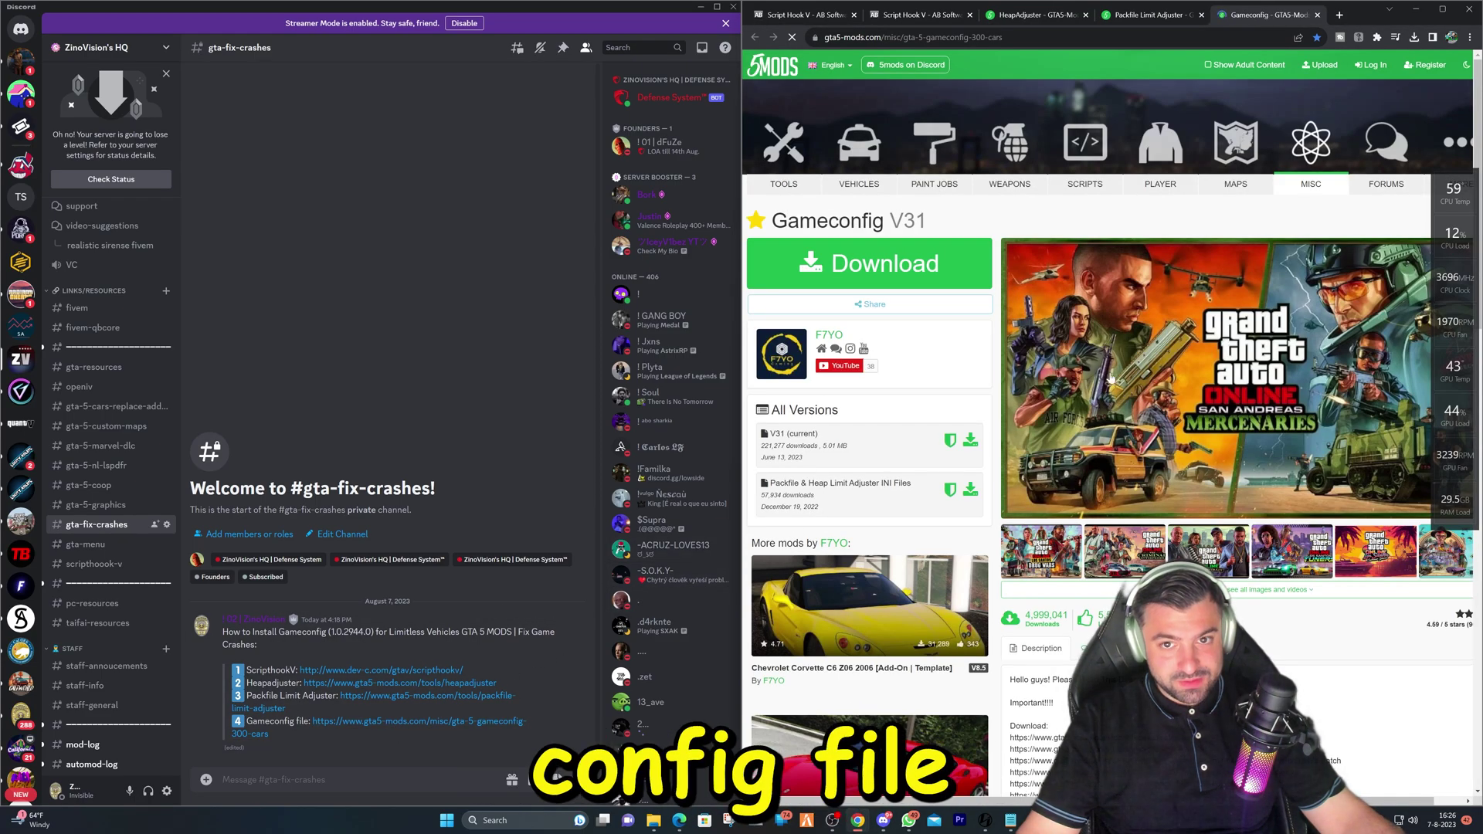
pyautogui.click(853, 15)
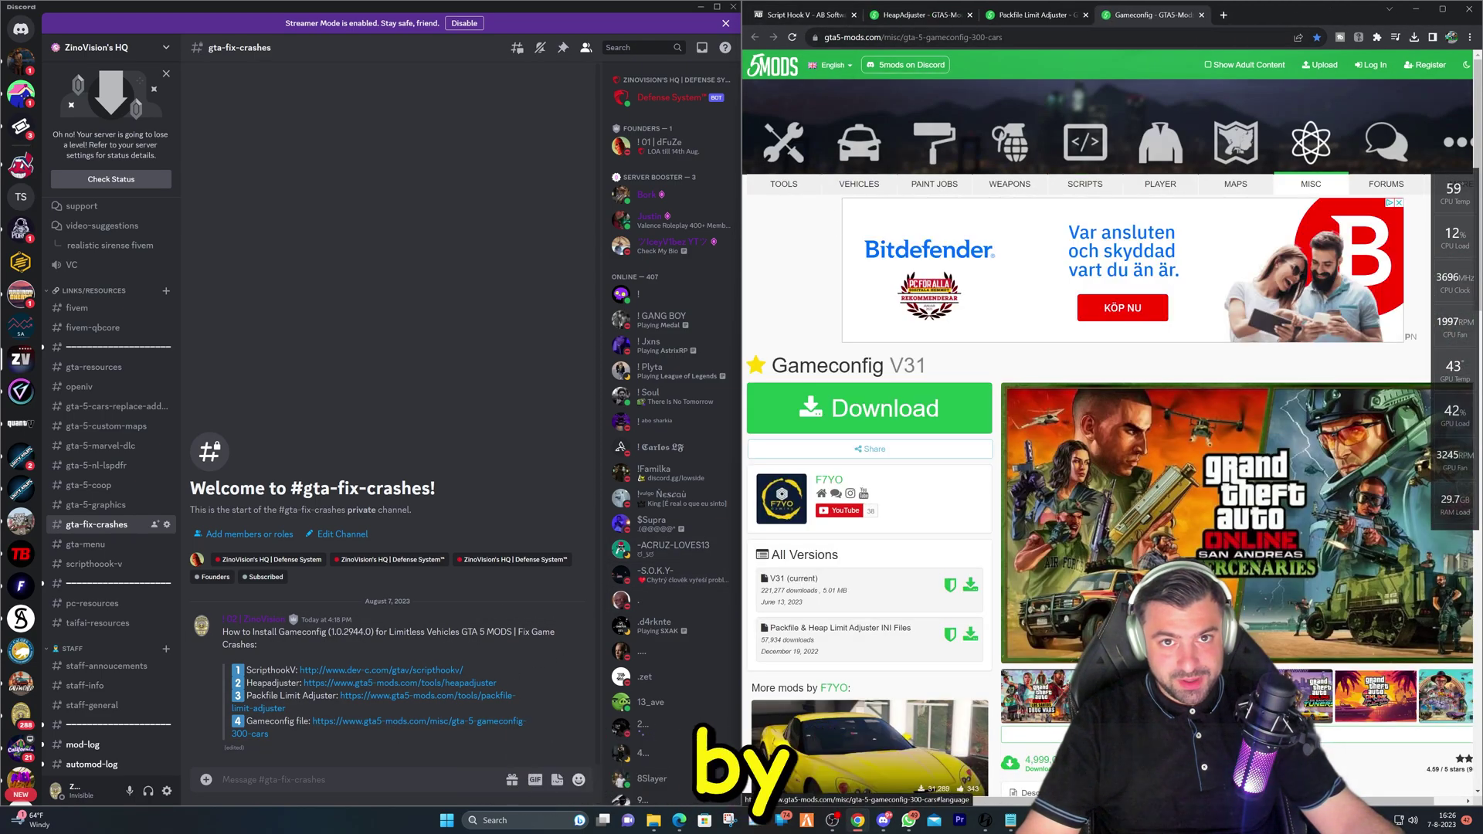
# Download the Script Hook V archive and start the HeapAdjuster download.
pyautogui.click(843, 19)
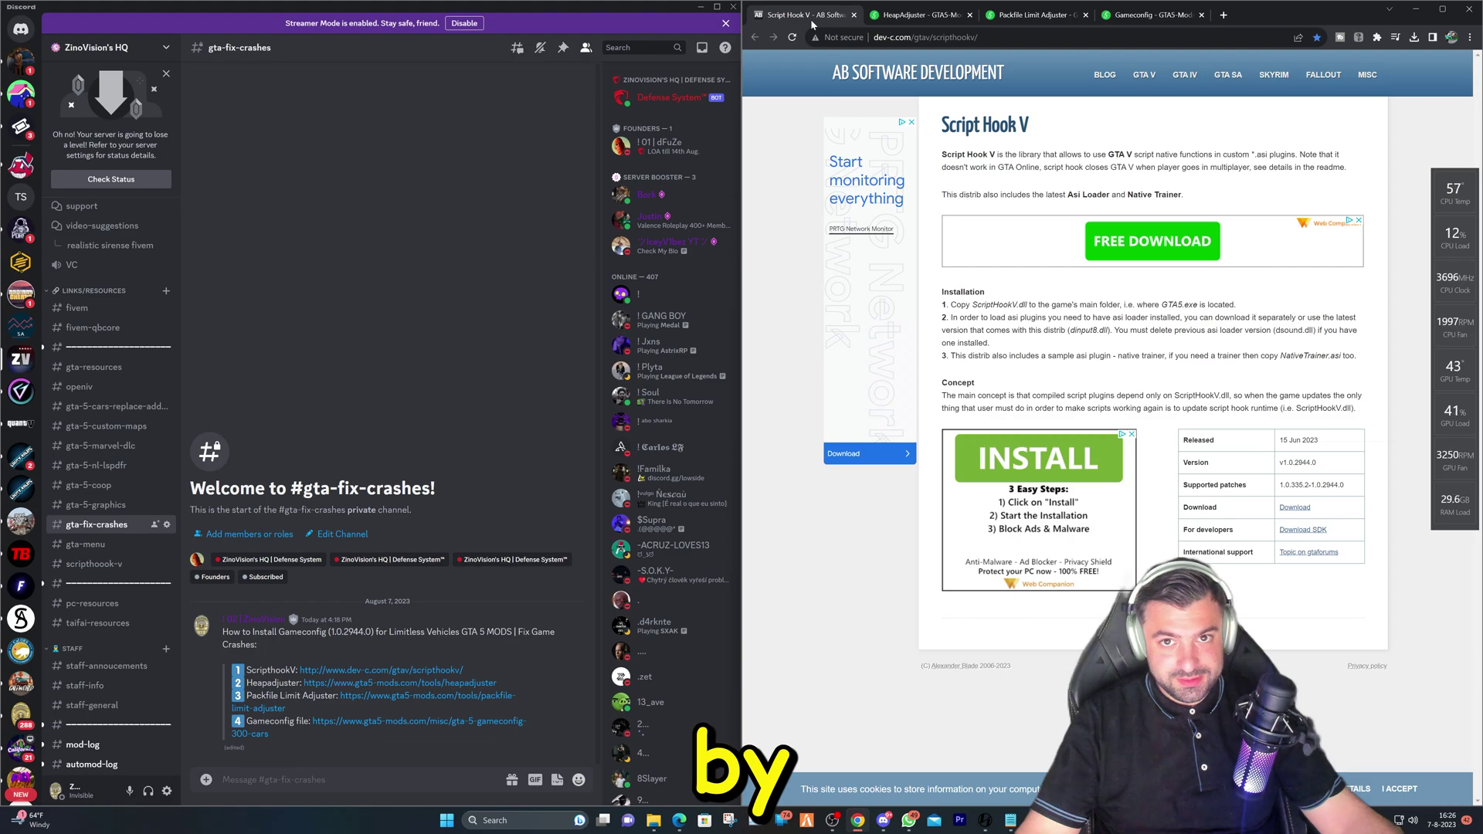
pyautogui.click(1295, 507)
pyautogui.hotkey('ctrl', 'Tab')
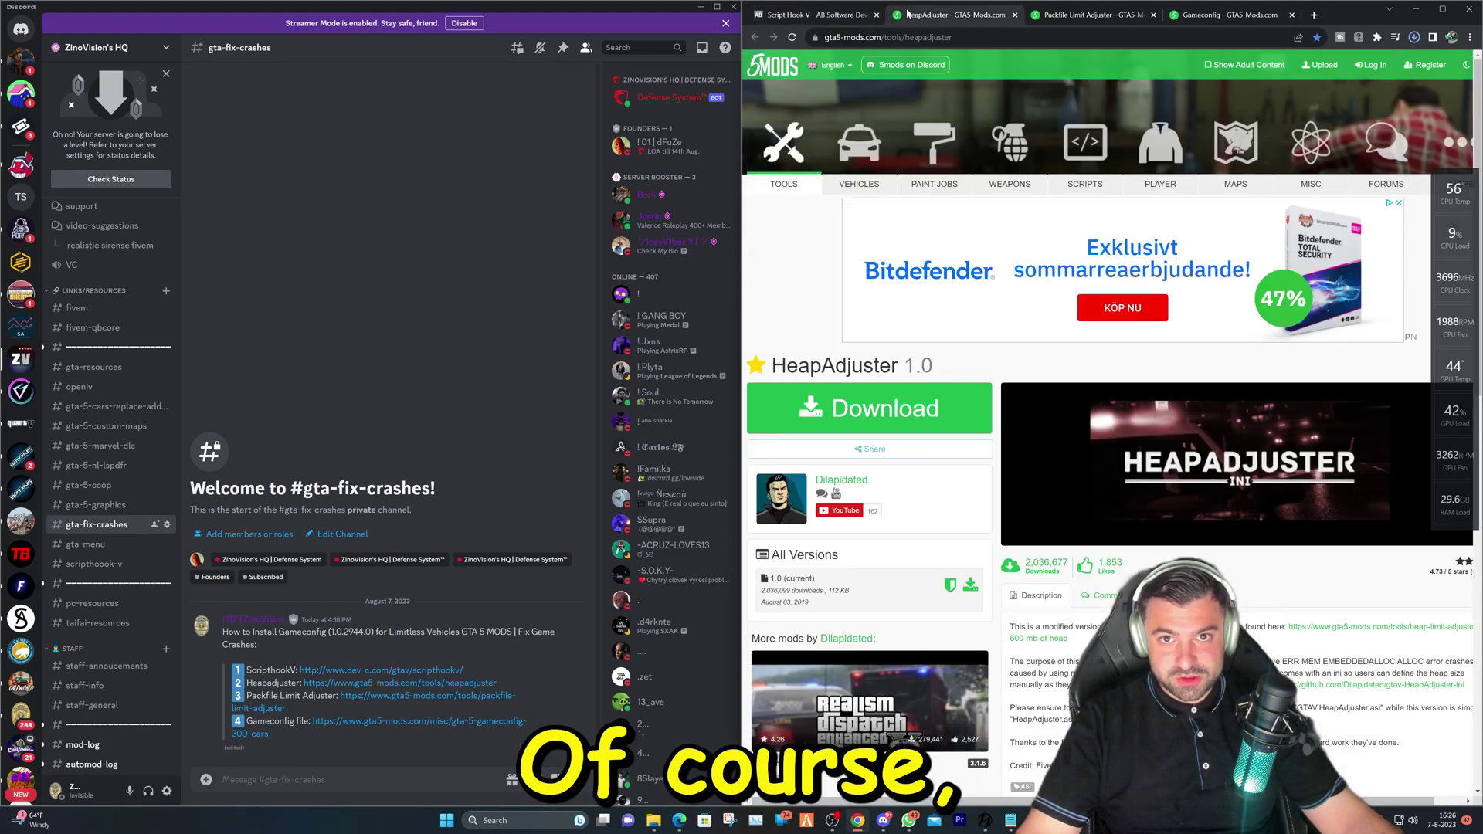
pyautogui.click(844, 397)
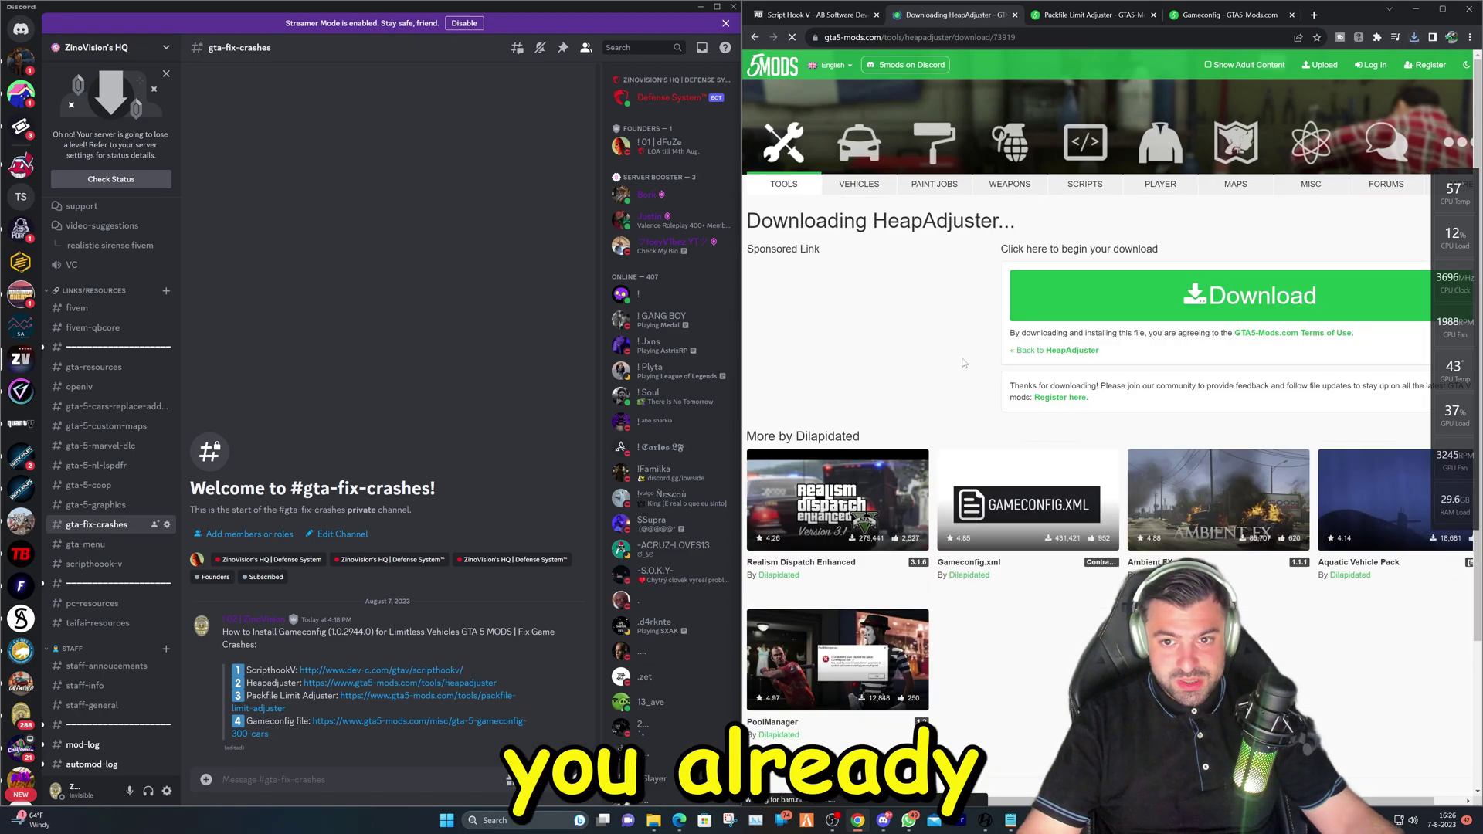
# Start the Packfile Limit Adjuster download, then download Gameconfig V31 from its gta5-mods page.
pyautogui.click(1078, 16)
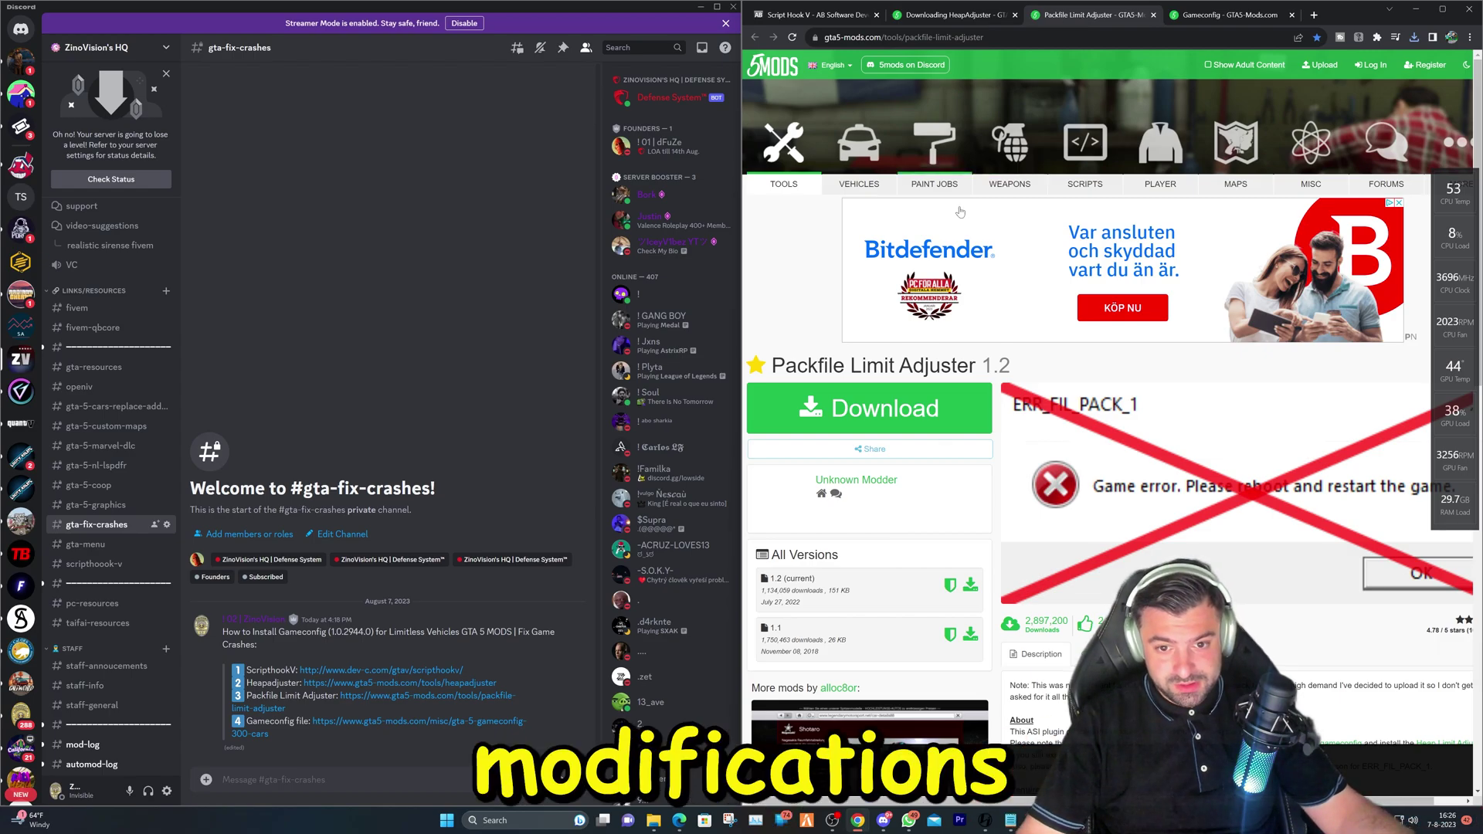
pyautogui.click(889, 408)
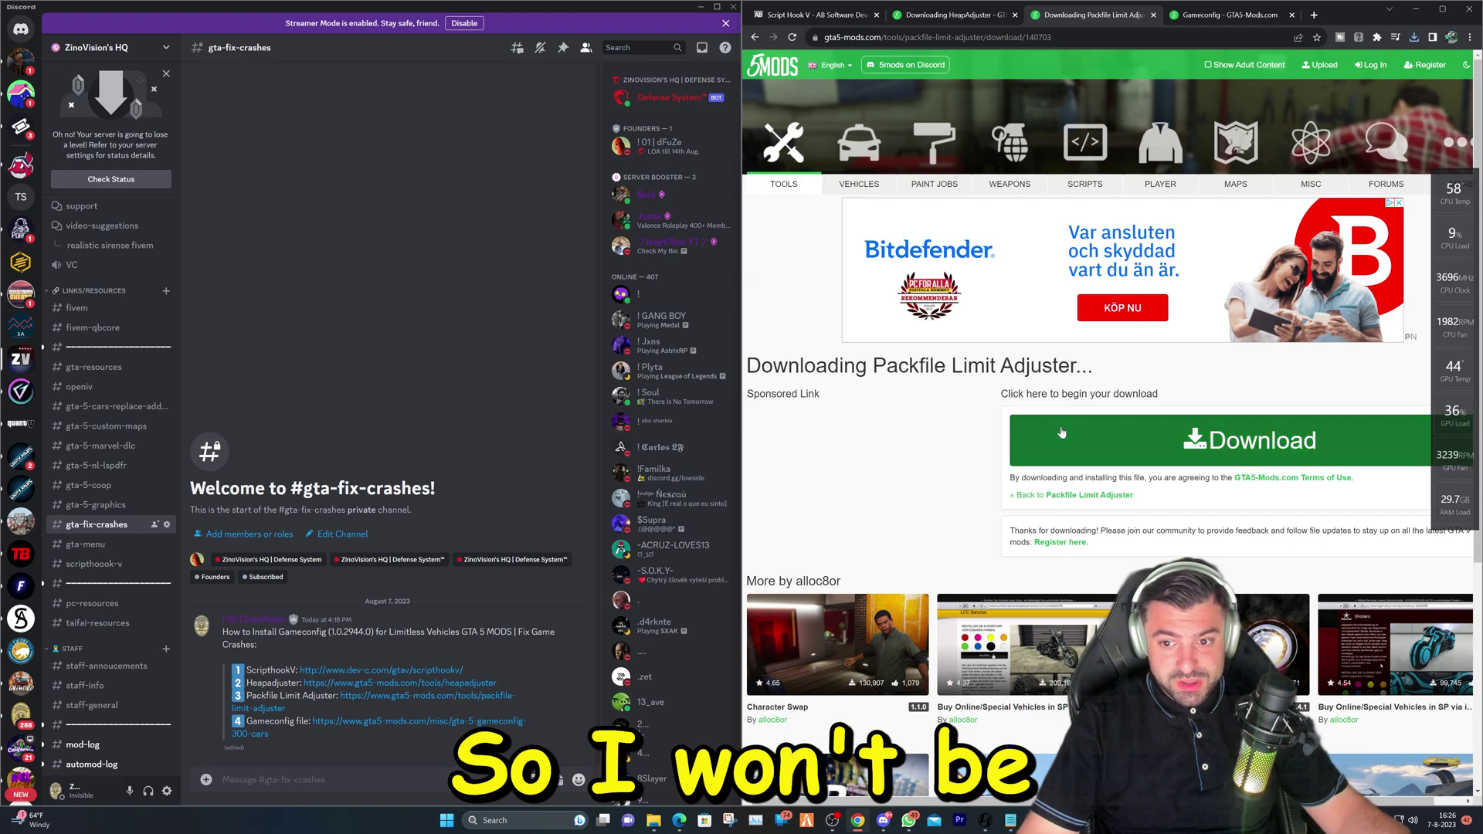
pyautogui.click(1223, 17)
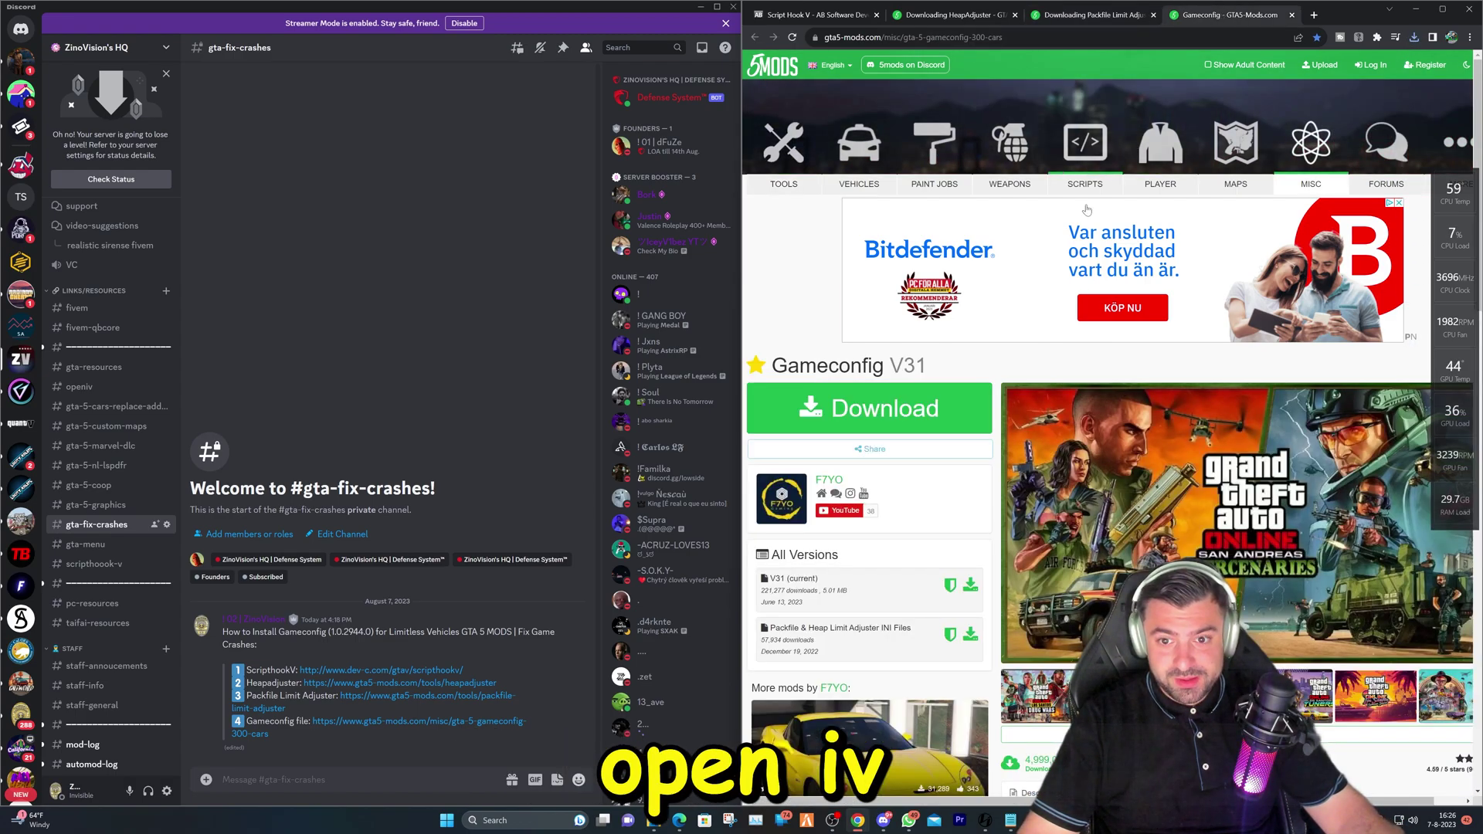
pyautogui.click(879, 421)
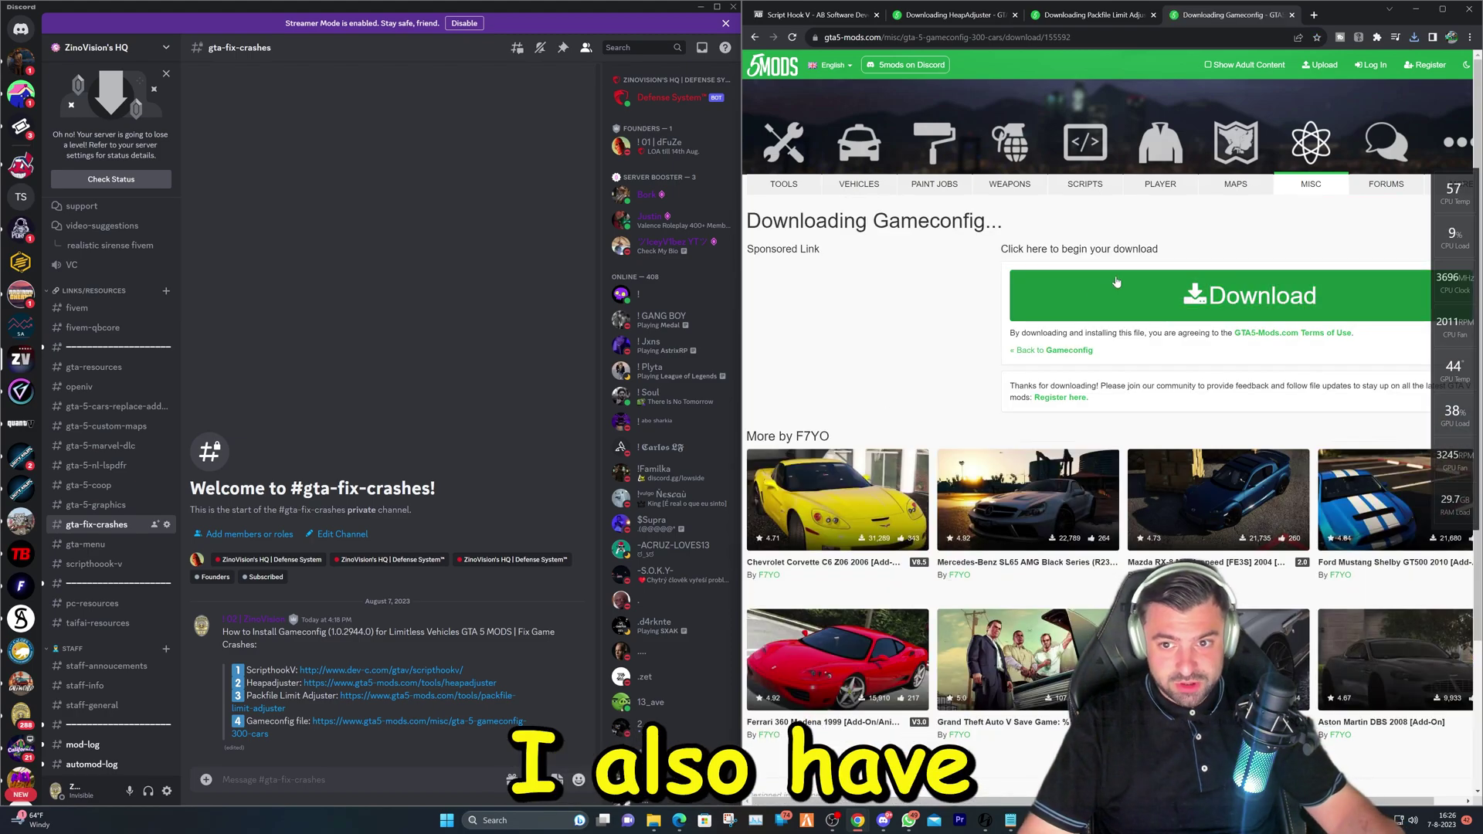
pyautogui.click(1094, 462)
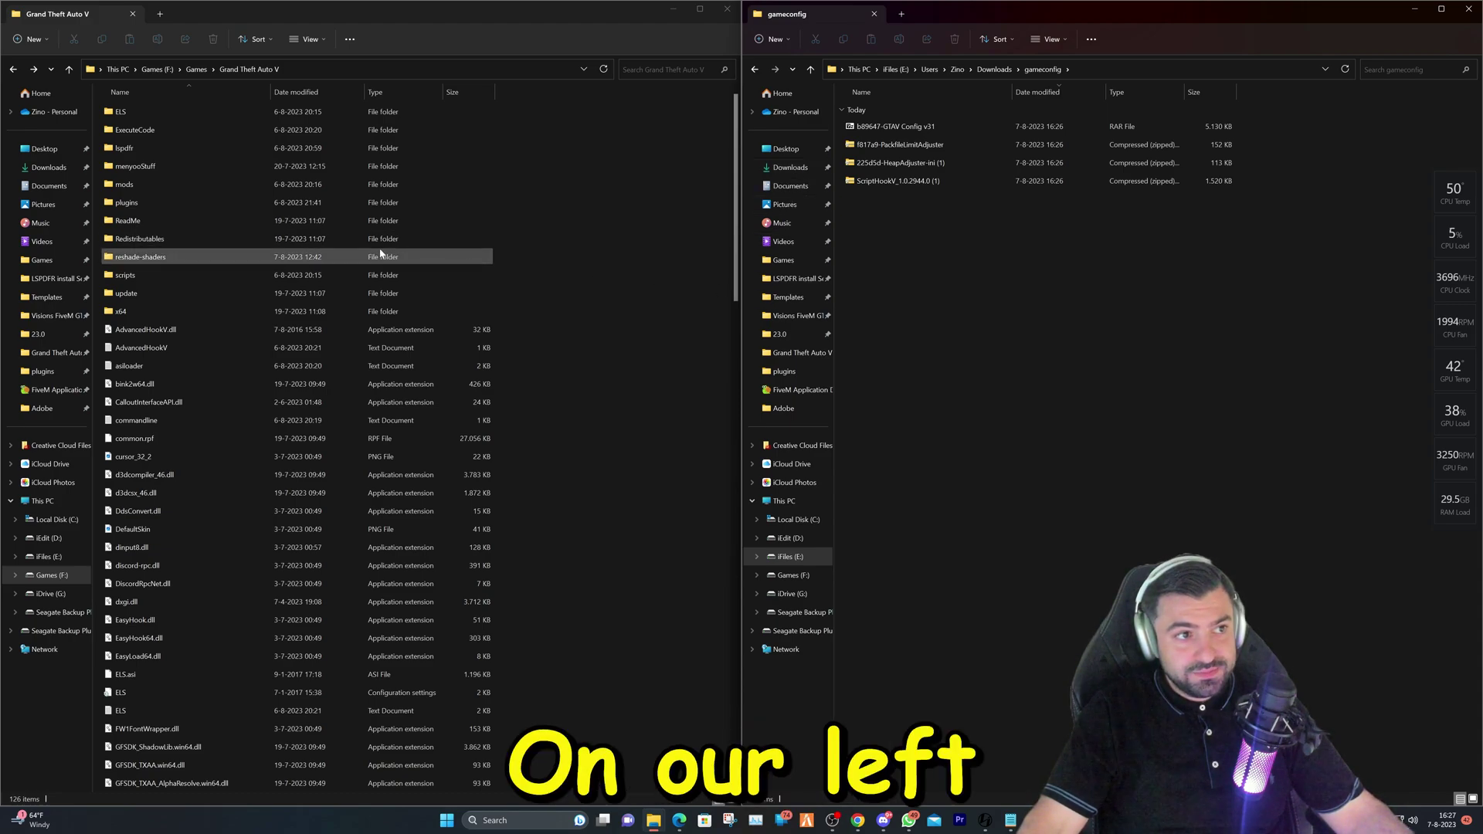
# Copy dinput8.dll and ScriptHookV.dll from the Script Hook V zip's bin folder into the GTA V folder, replacing old copies.
pyautogui.doubleClick(875, 182)
pyautogui.doubleClick(864, 112)
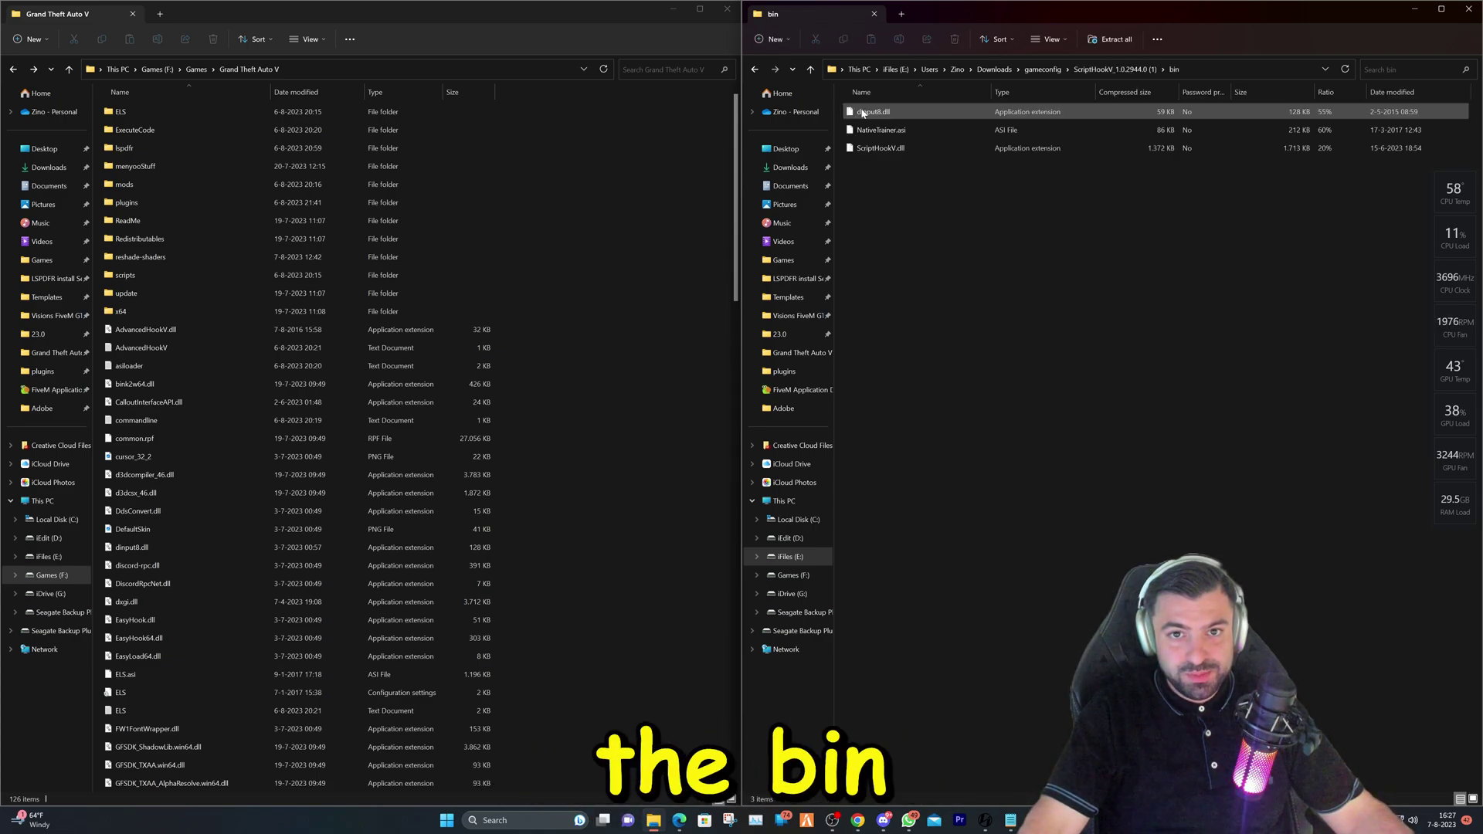
pyautogui.click(900, 113)
pyautogui.keyDown('ctrl'); pyautogui.click(913, 149); pyautogui.keyUp('ctrl')
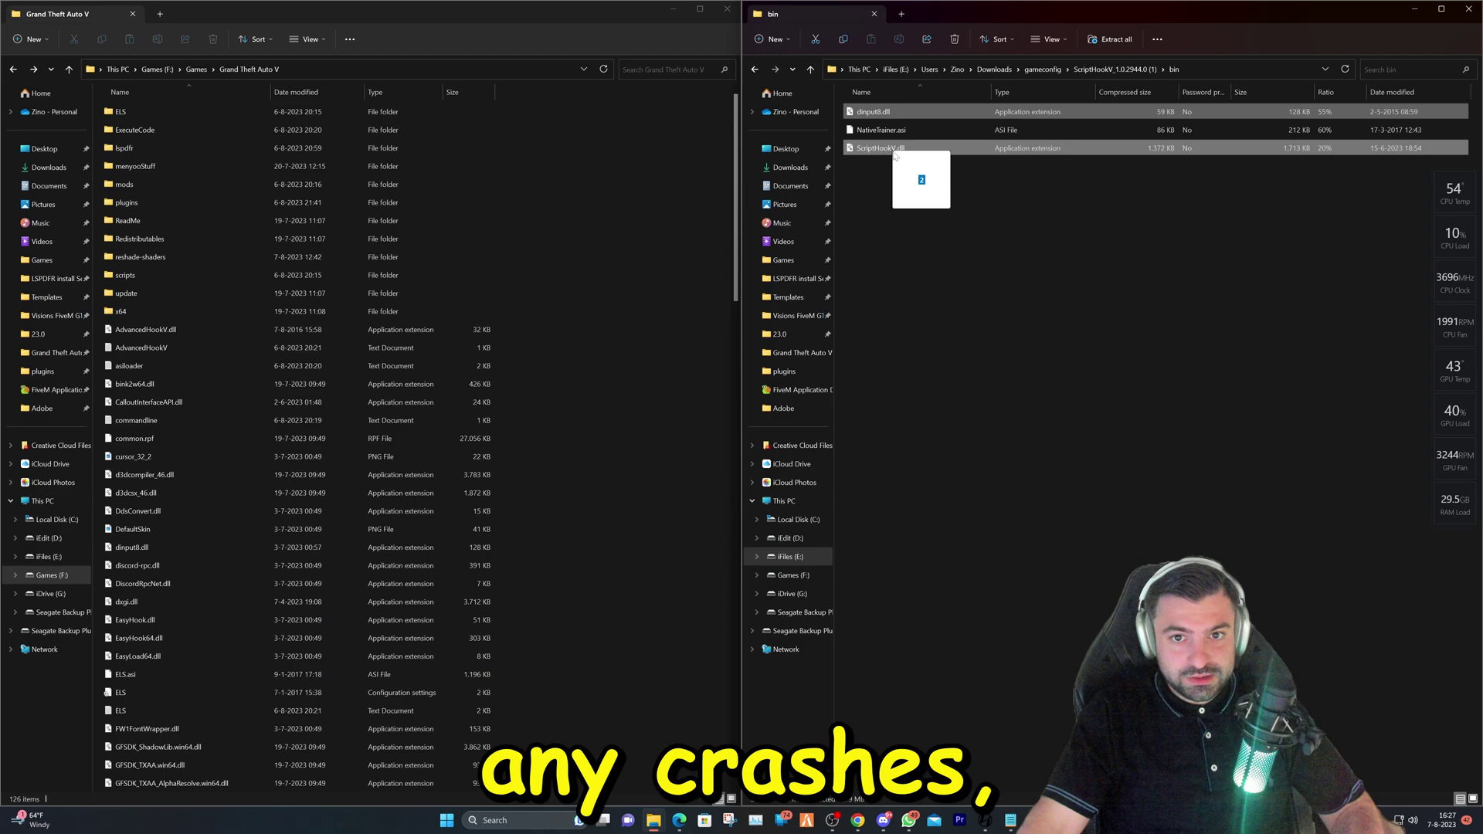
pyautogui.moveTo(894, 154); pyautogui.dragTo(629, 366)
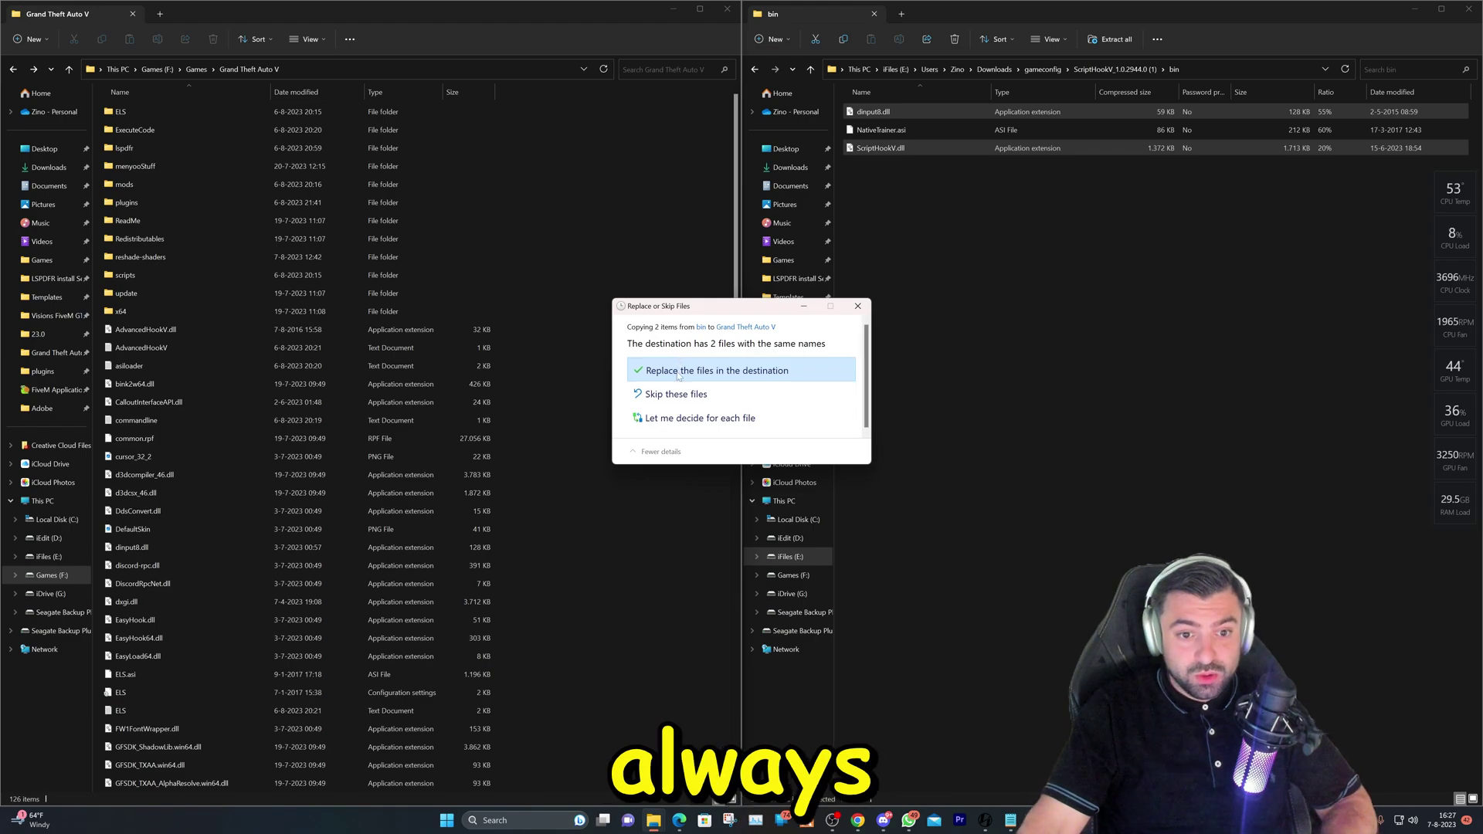
pyautogui.click(675, 374)
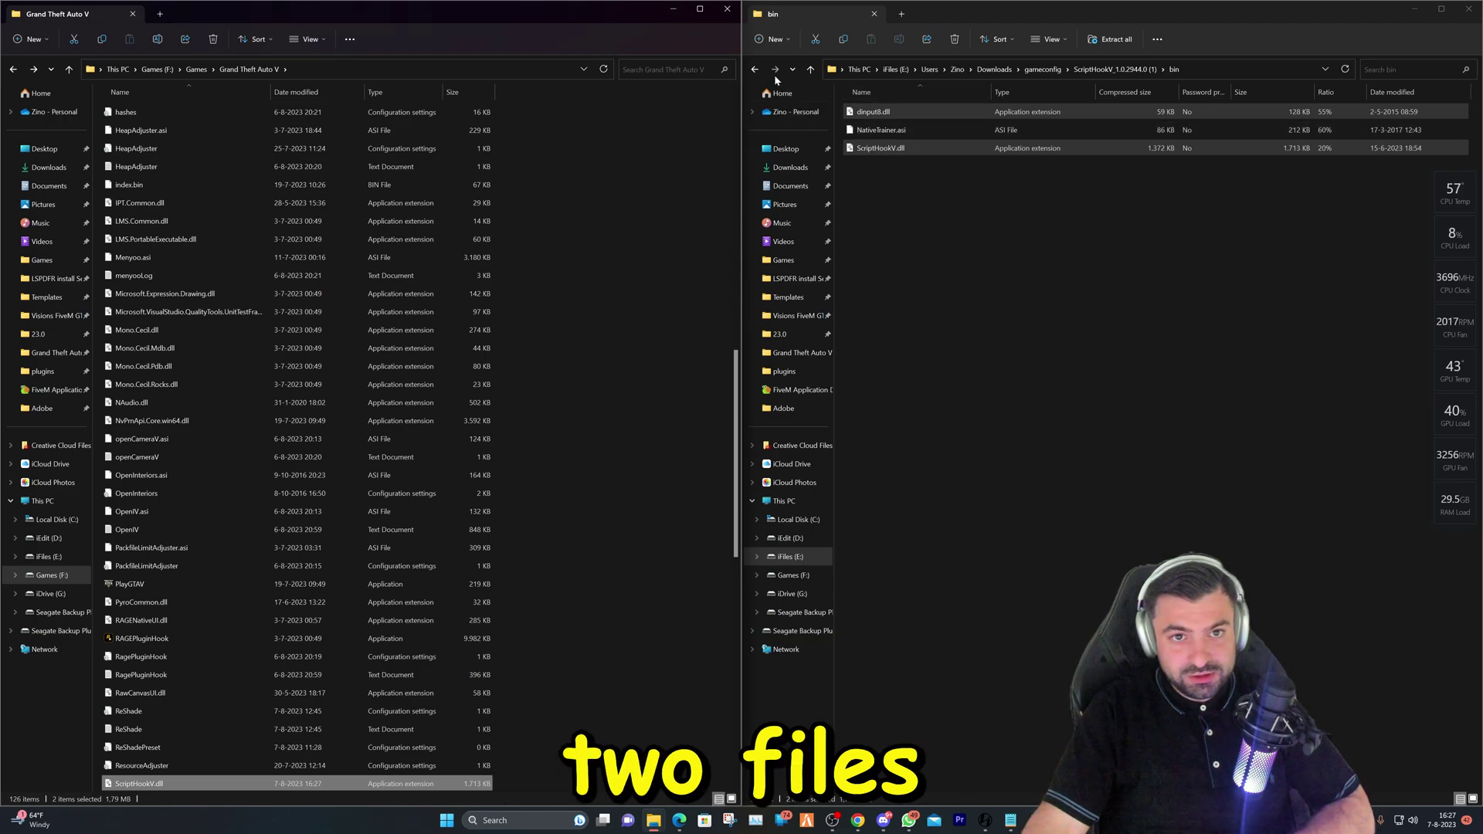
pyautogui.click(753, 70)
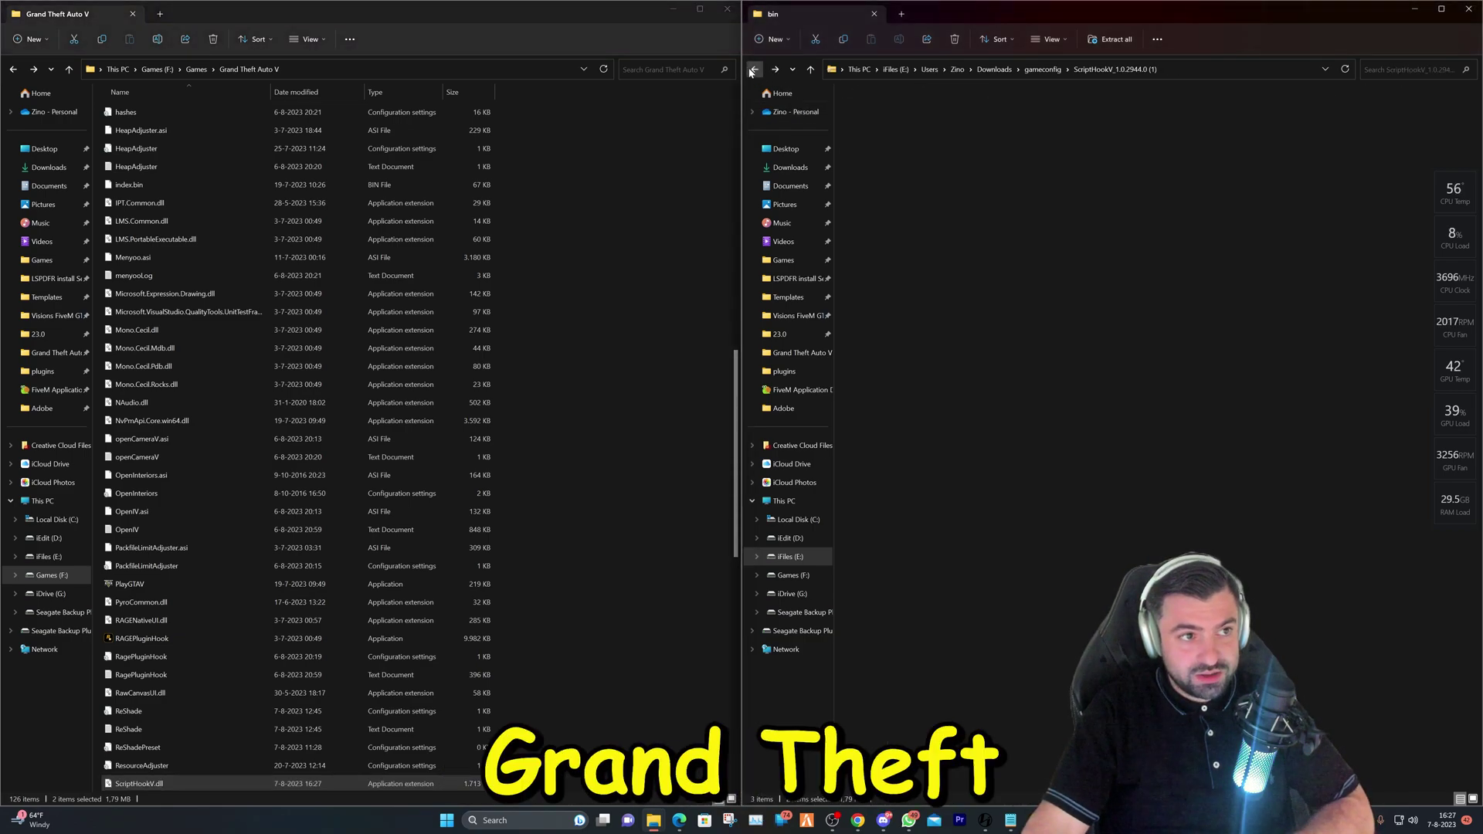
pyautogui.click(752, 71)
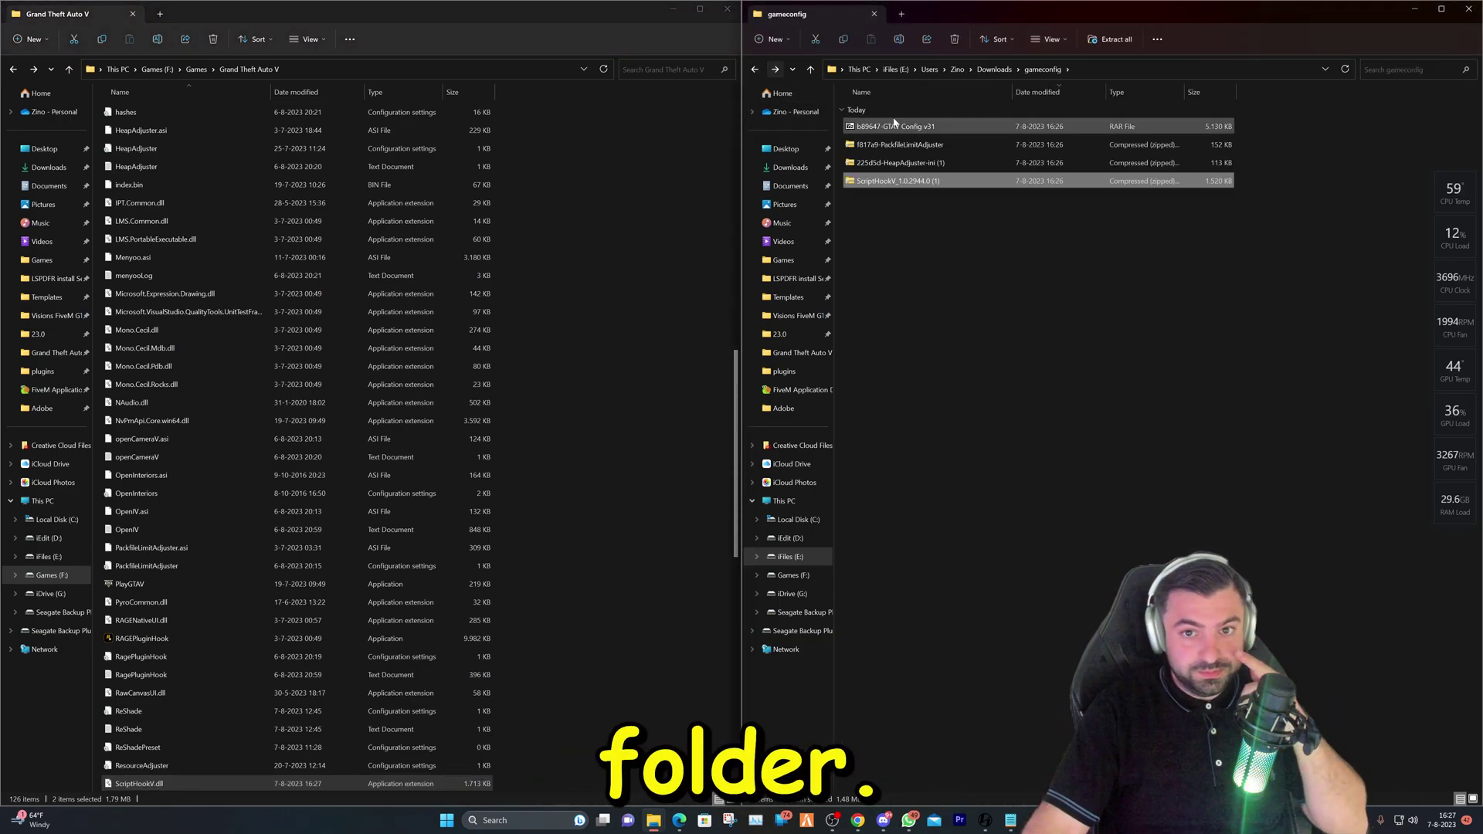
# Copy HeapAdjuster.asi and its ini from the HeapAdjuster zip into the GTA V folder, replacing the old files.
pyautogui.click(901, 166)
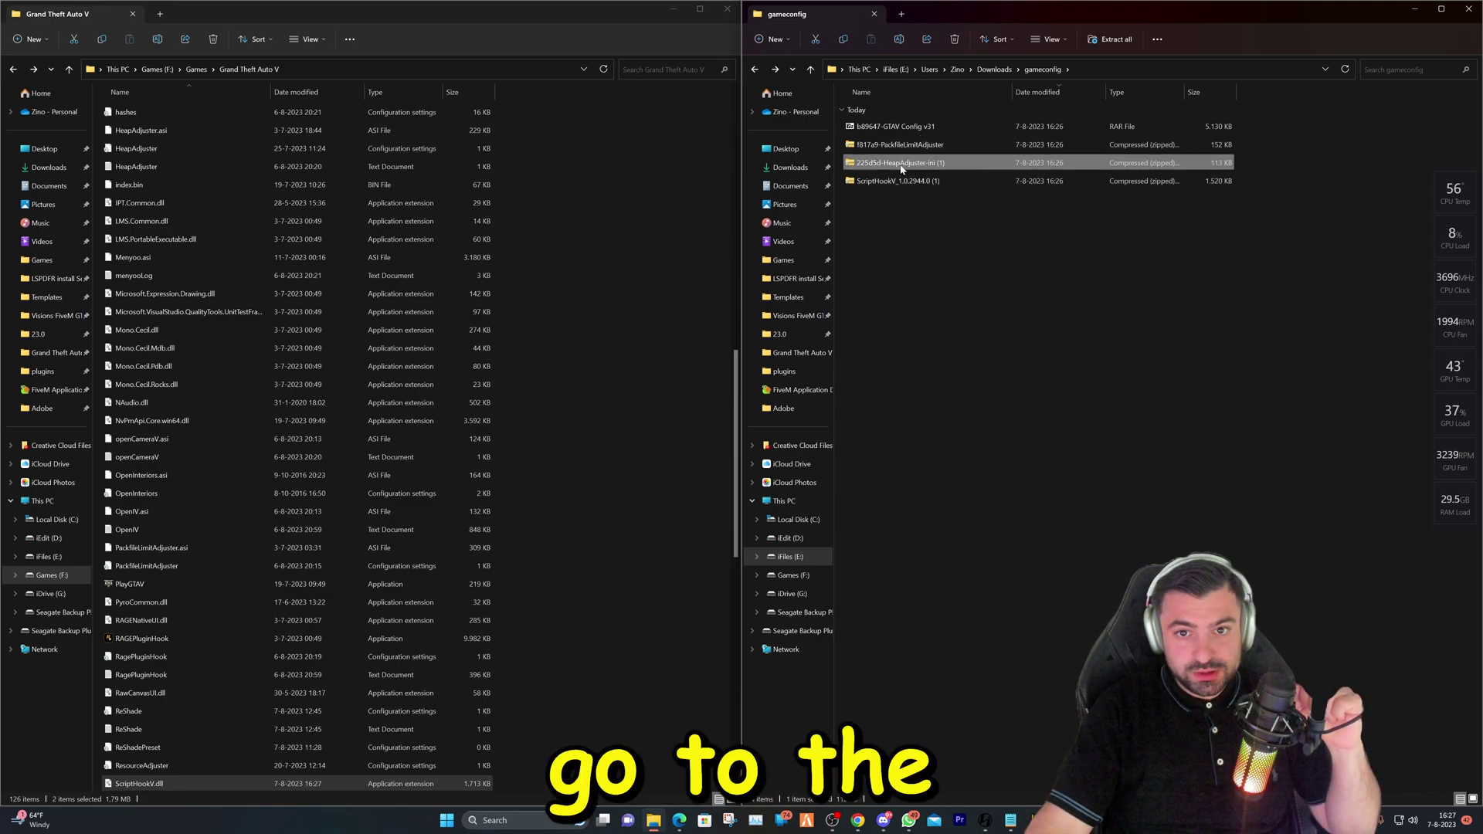
pyautogui.doubleClick(901, 164)
pyautogui.moveTo(917, 178); pyautogui.dragTo(628, 251)
pyautogui.click(672, 372)
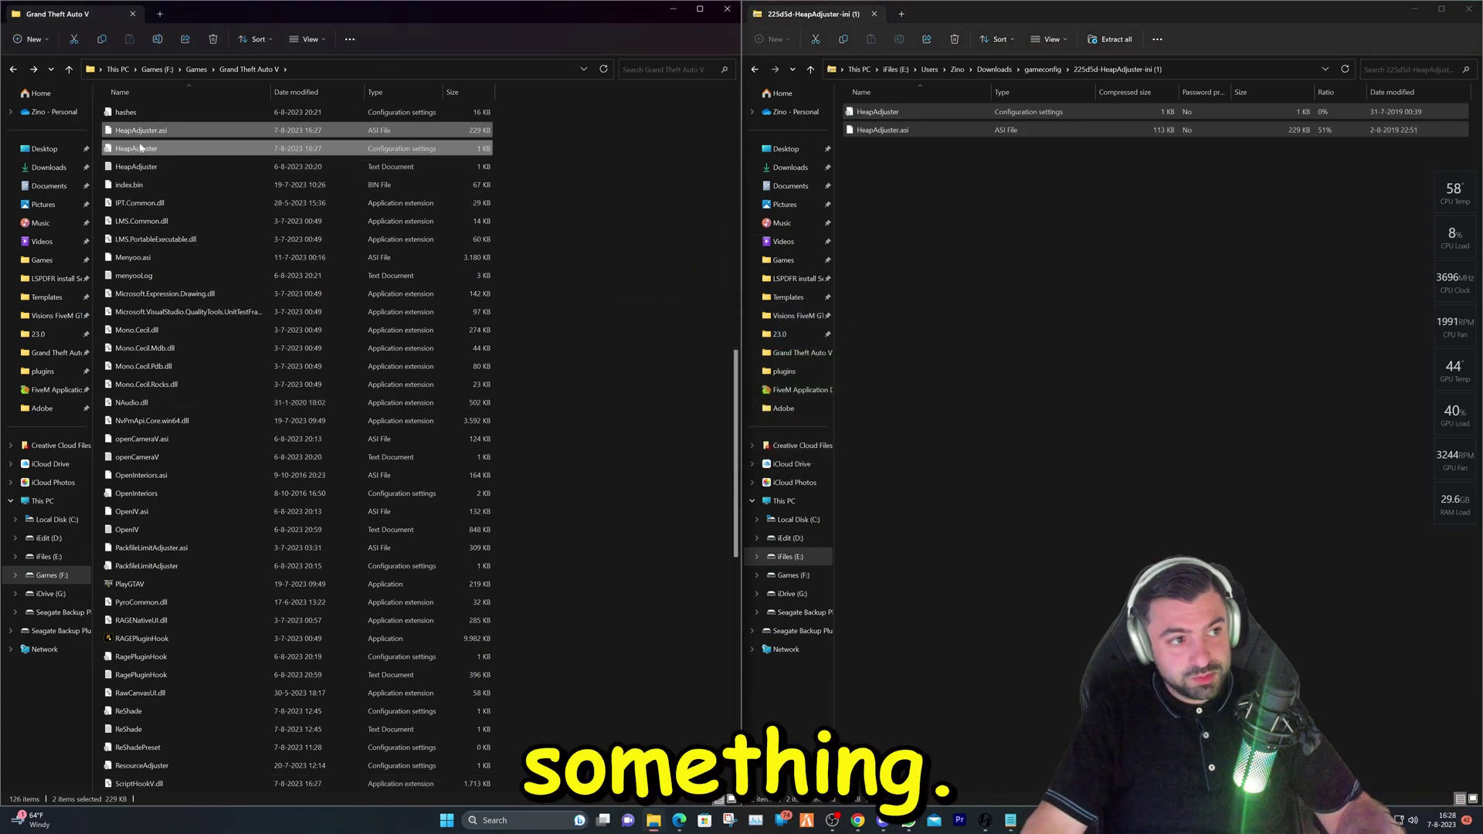
# Change HEAP_SIZE from 750 to 2000 in HeapAdjuster.ini and save the file.
pyautogui.doubleClick(129, 148)
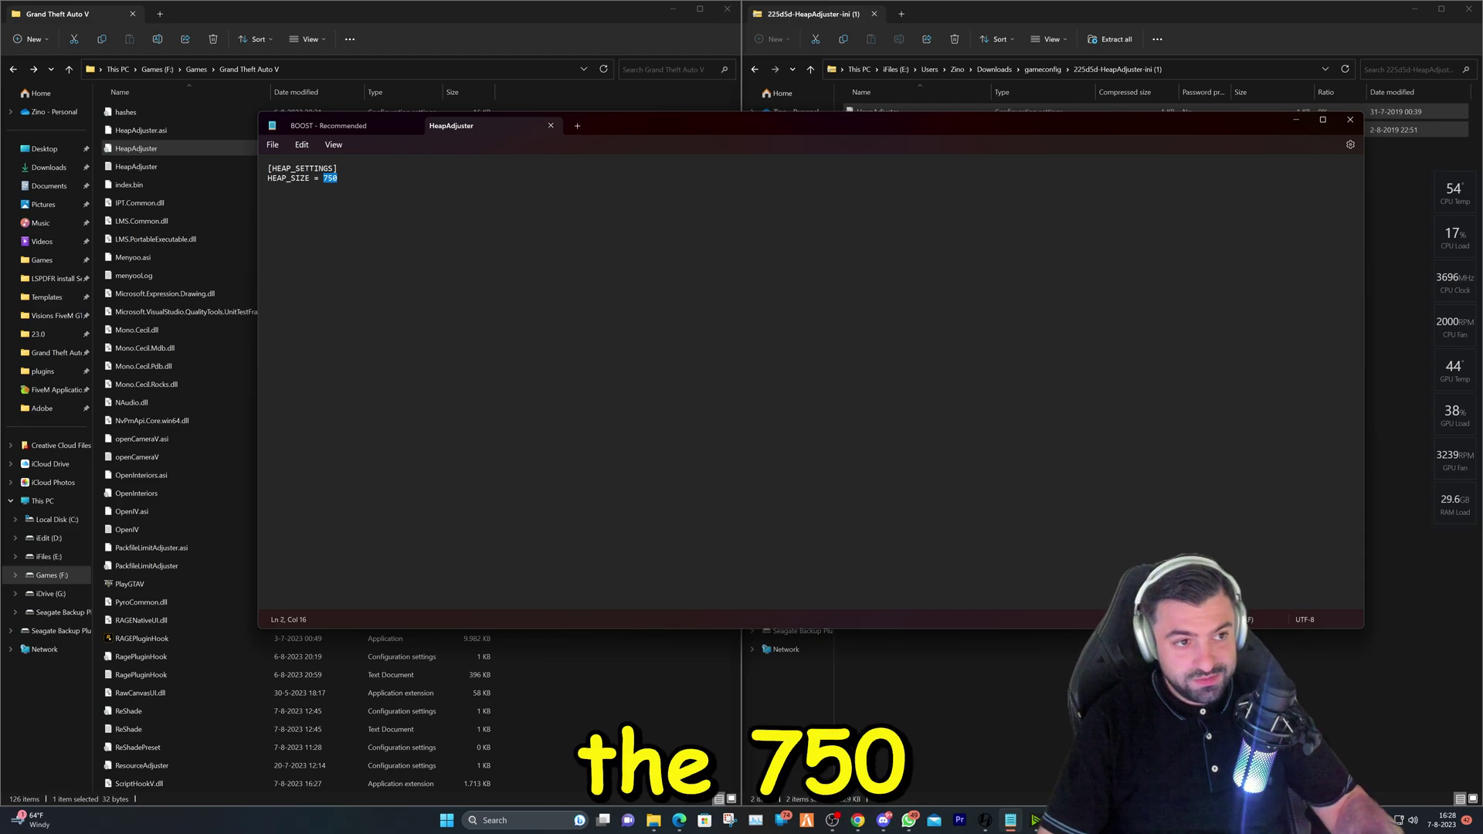
pyautogui.write('2000')
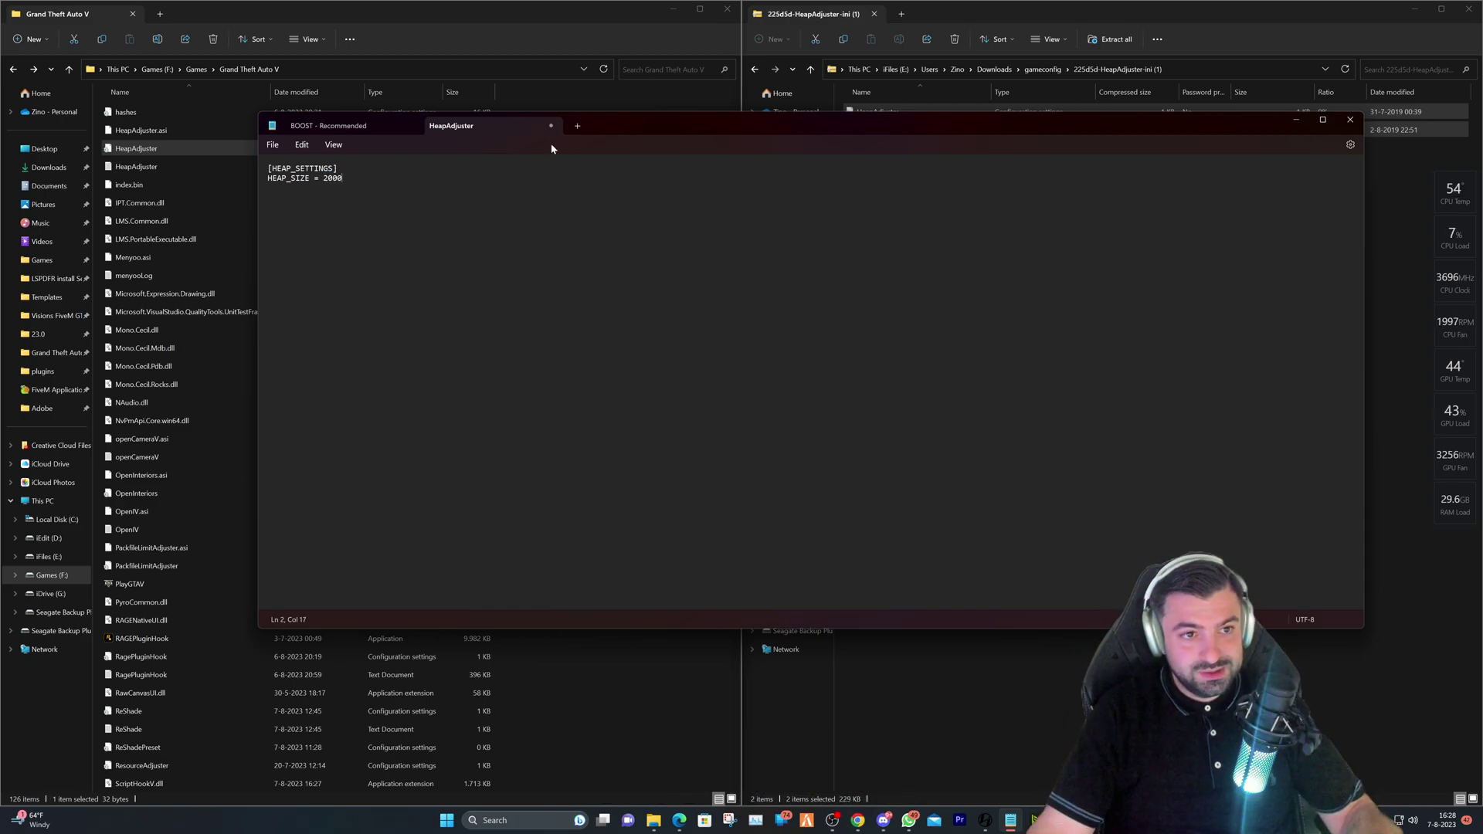
pyautogui.click(551, 127)
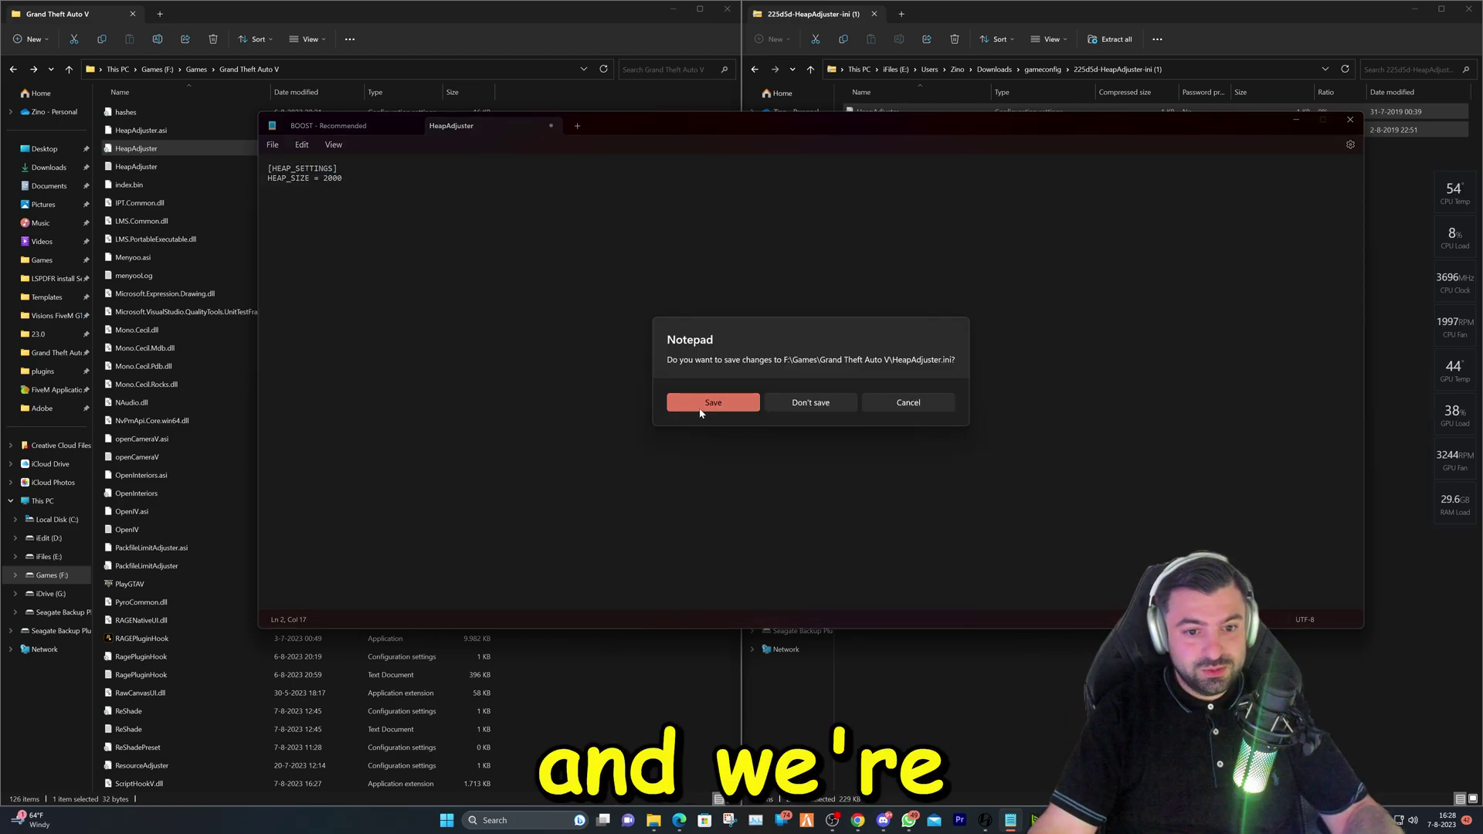
pyautogui.click(700, 412)
pyautogui.click(409, 125)
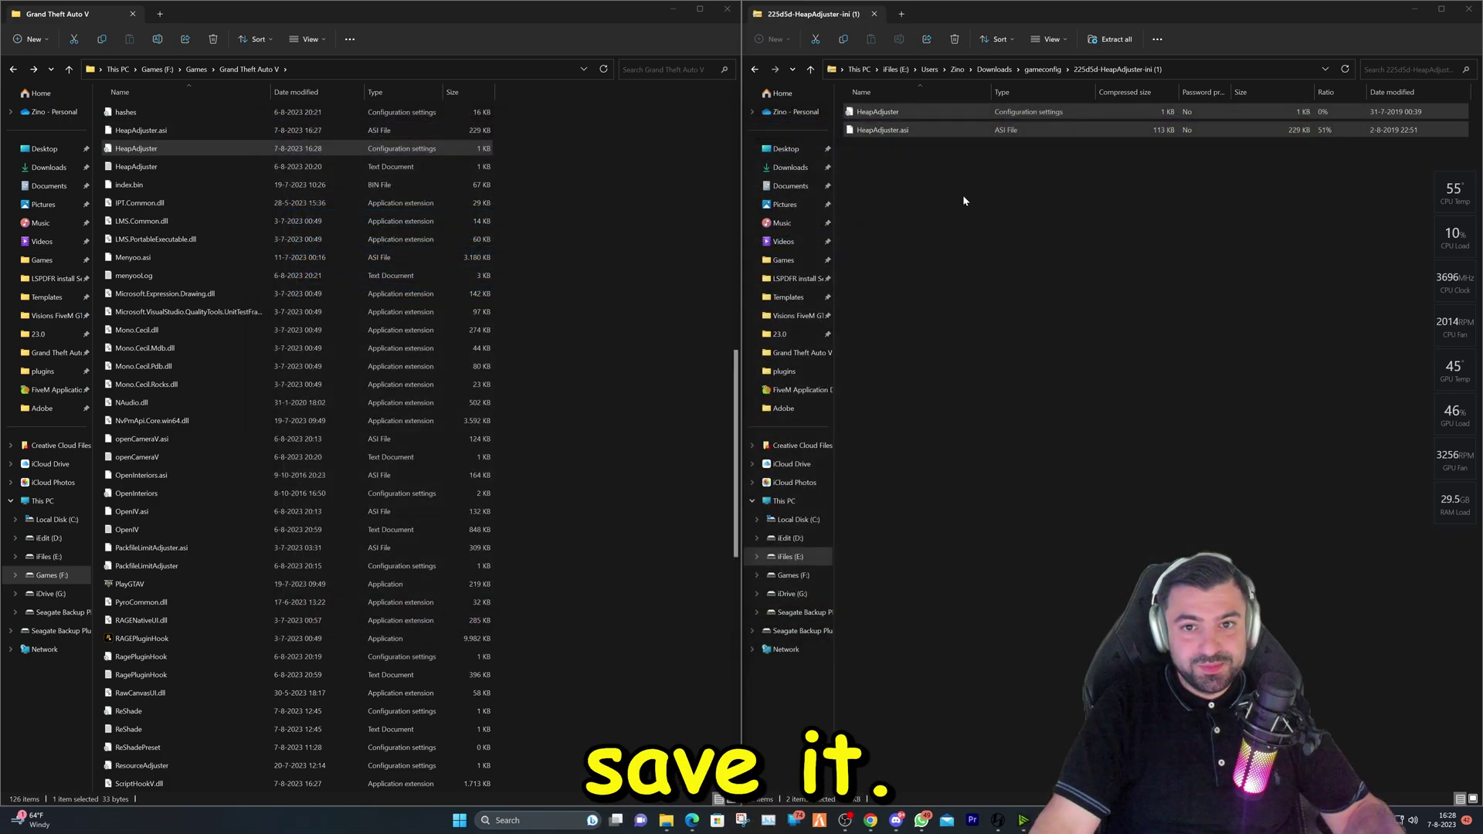
# Copy PackfileLimitAdjuster.asi and its config from the Packfile Limit Adjuster zip into the GTA V folder, replacing old copies.
pyautogui.click(755, 68)
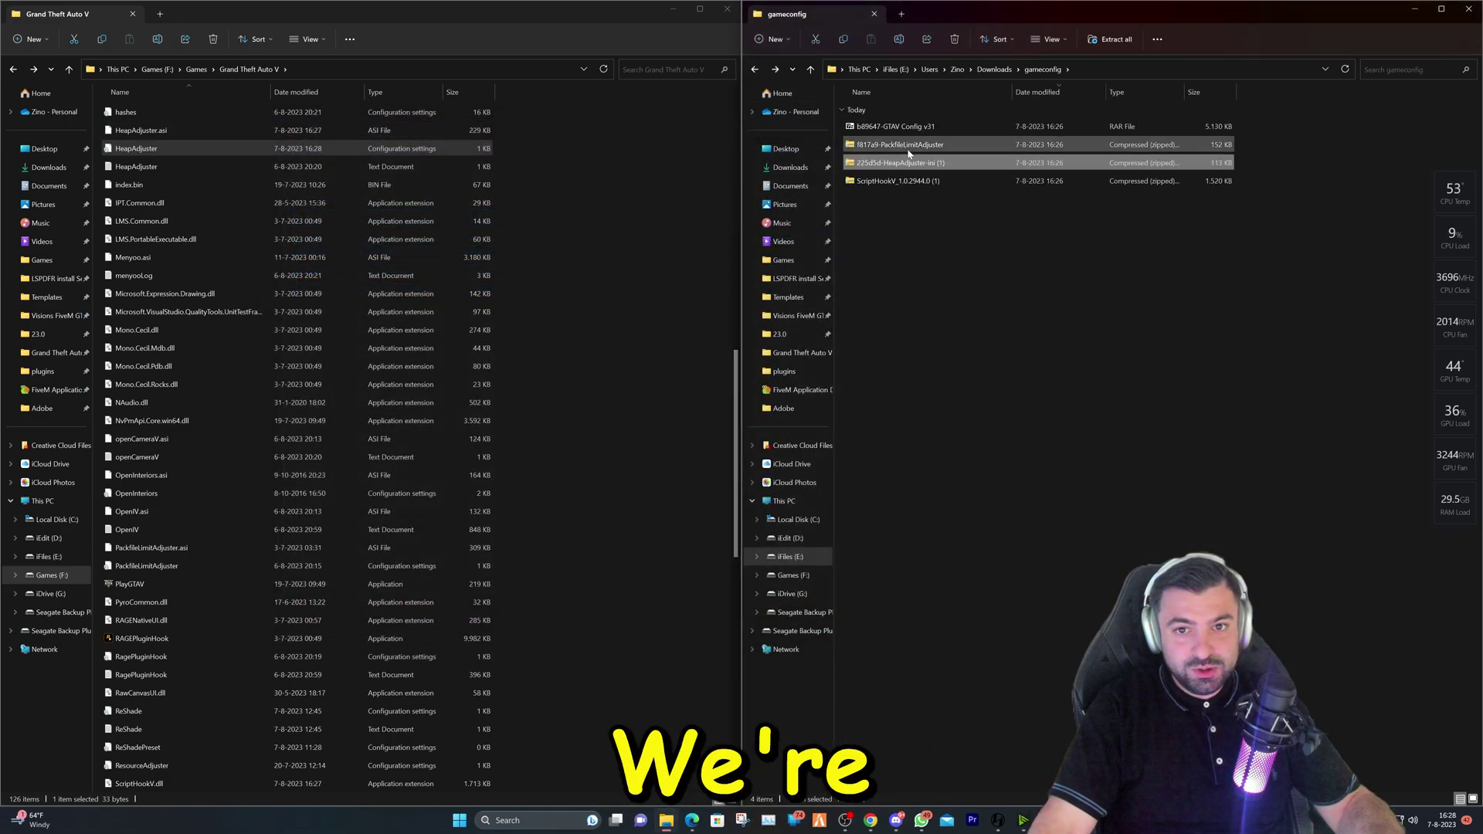
pyautogui.doubleClick(908, 148)
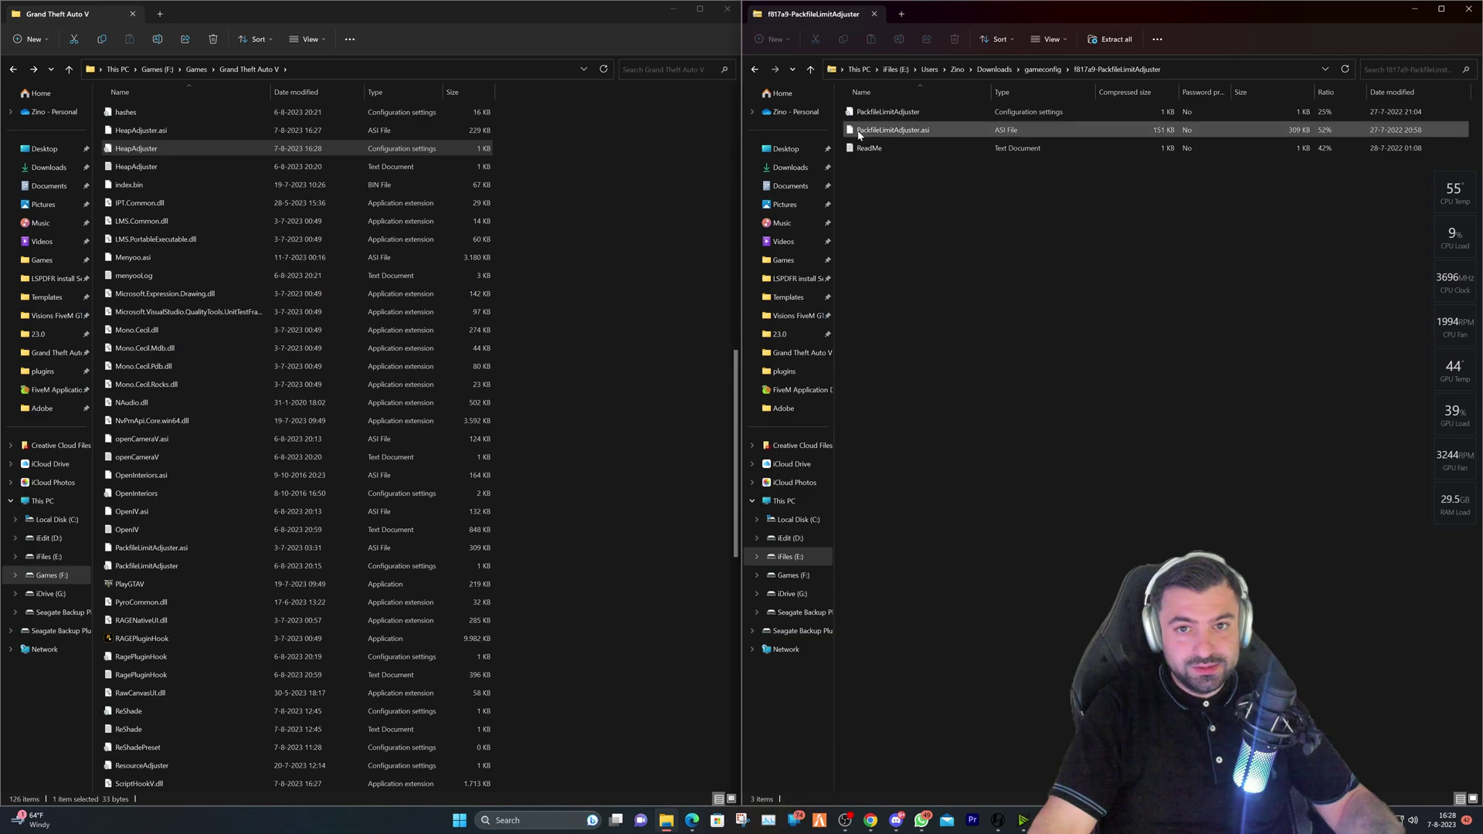
pyautogui.moveTo(837, 108); pyautogui.dragTo(908, 135)
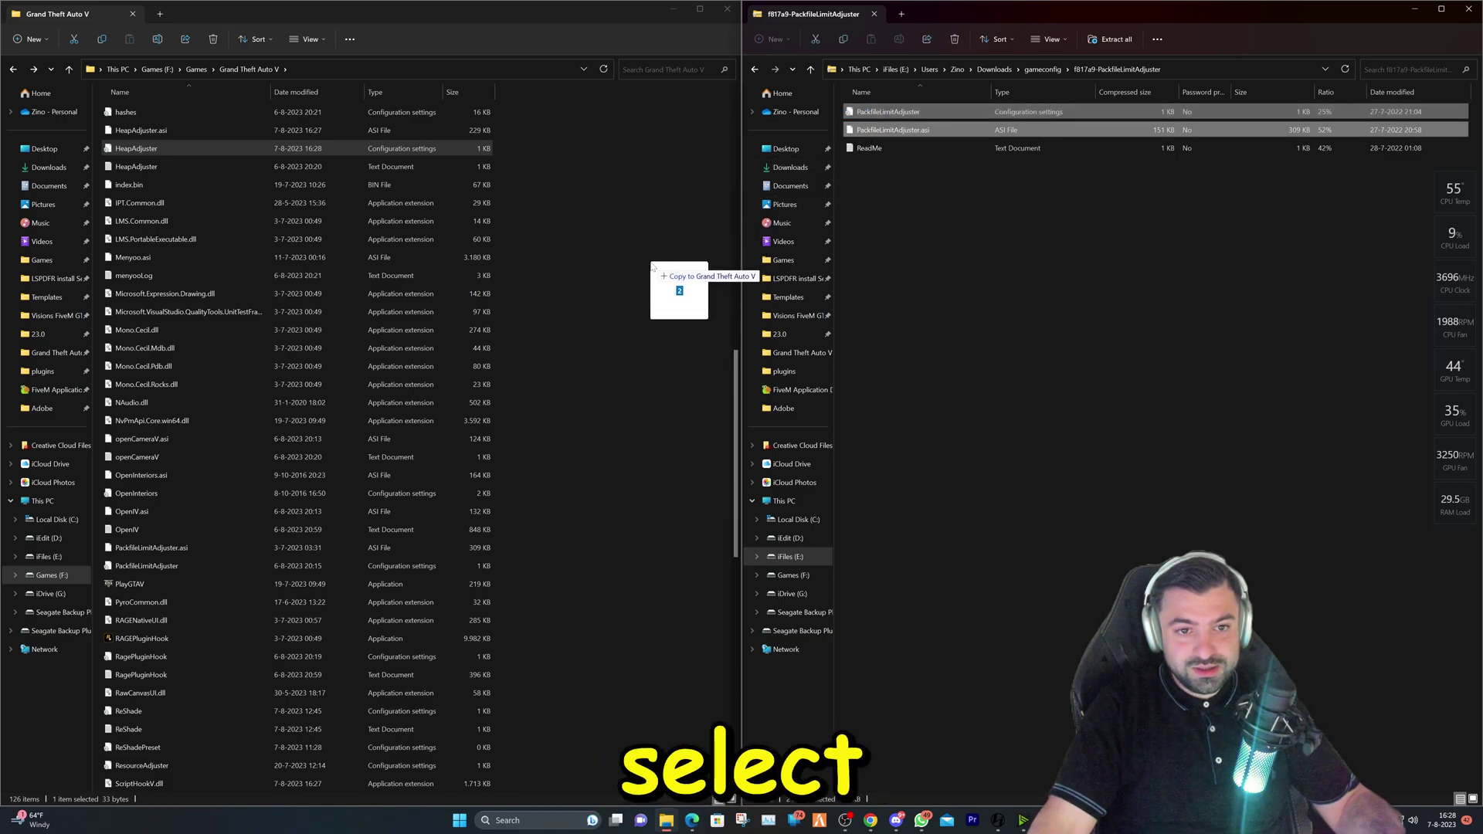
pyautogui.moveTo(652, 266); pyautogui.dragTo(619, 281)
pyautogui.click(689, 370)
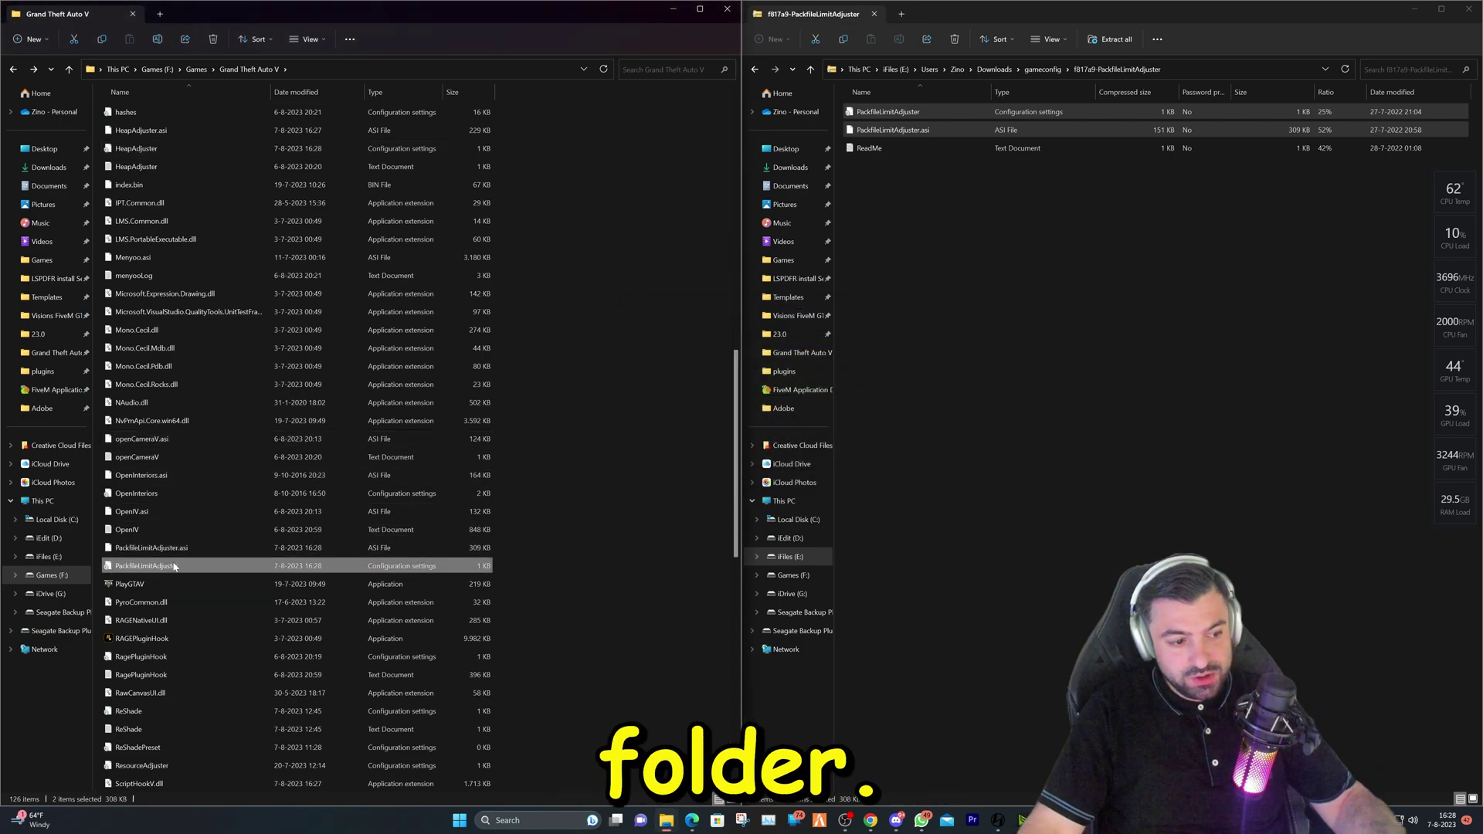
# Change packfile_list_size from 7344 to 40000 in PackfileLimitAdjuster.ini and save it.
pyautogui.doubleClick(173, 566)
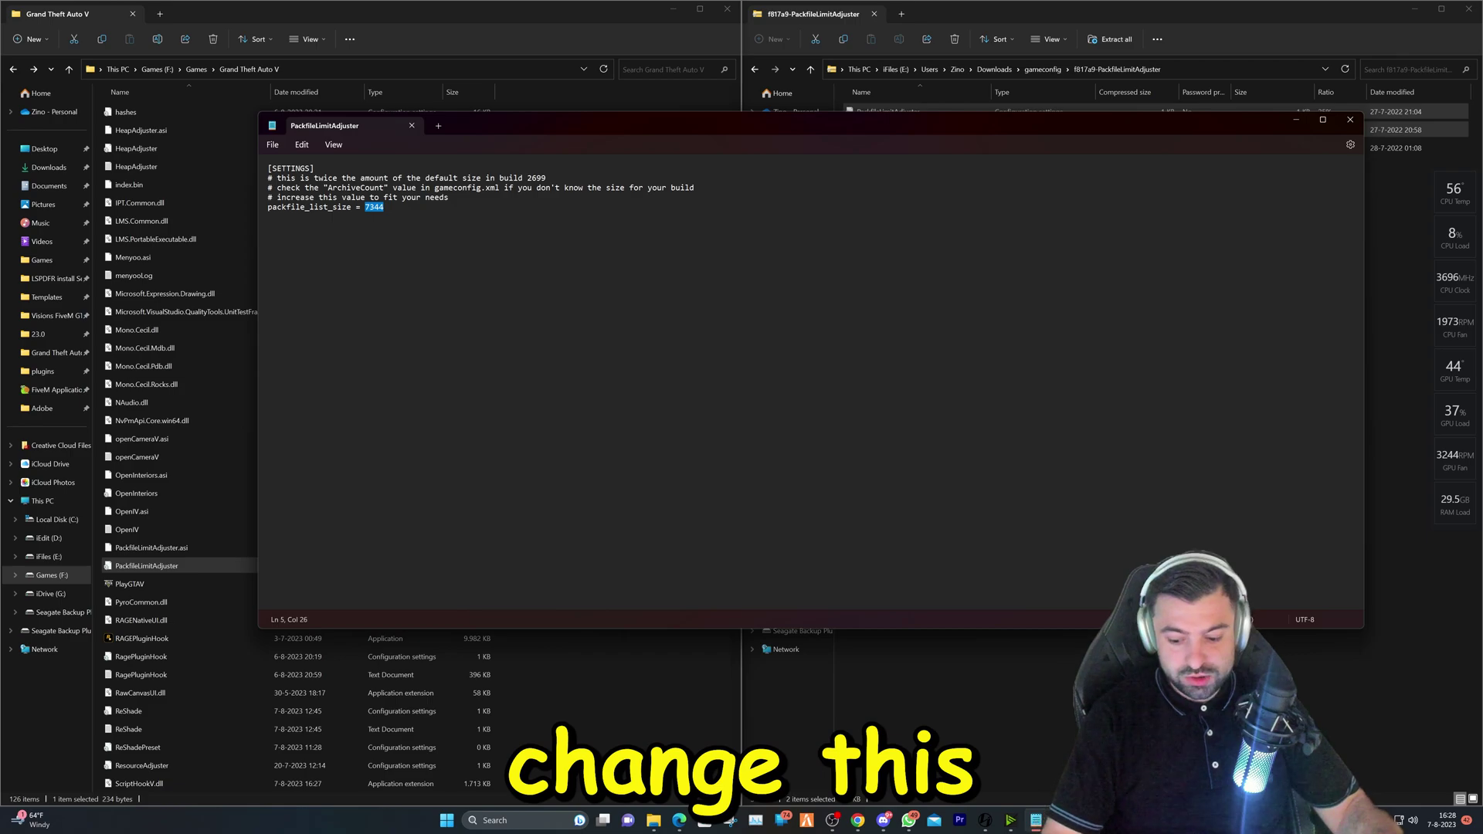
pyautogui.write('4')
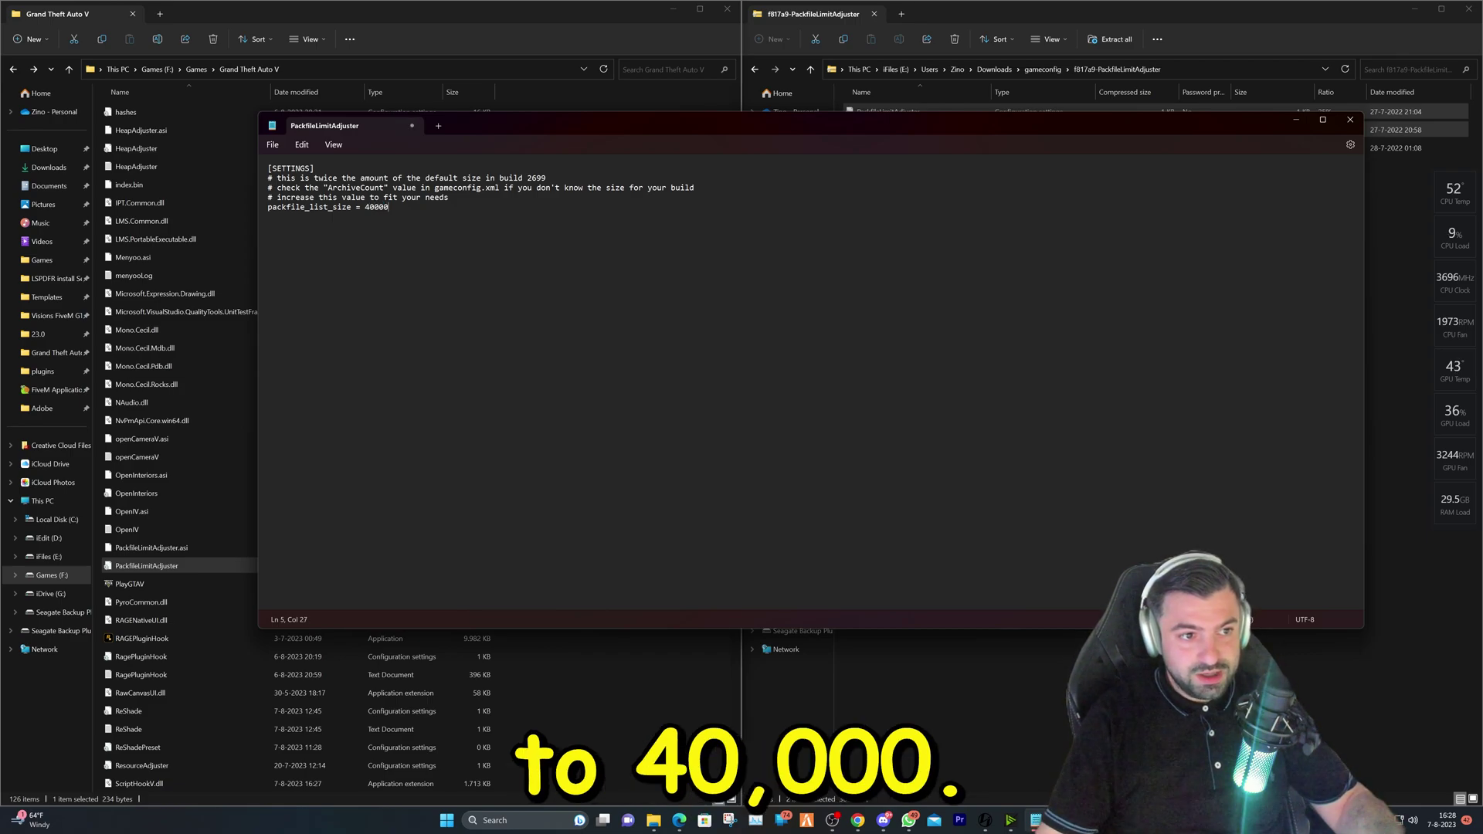
pyautogui.click(1350, 120)
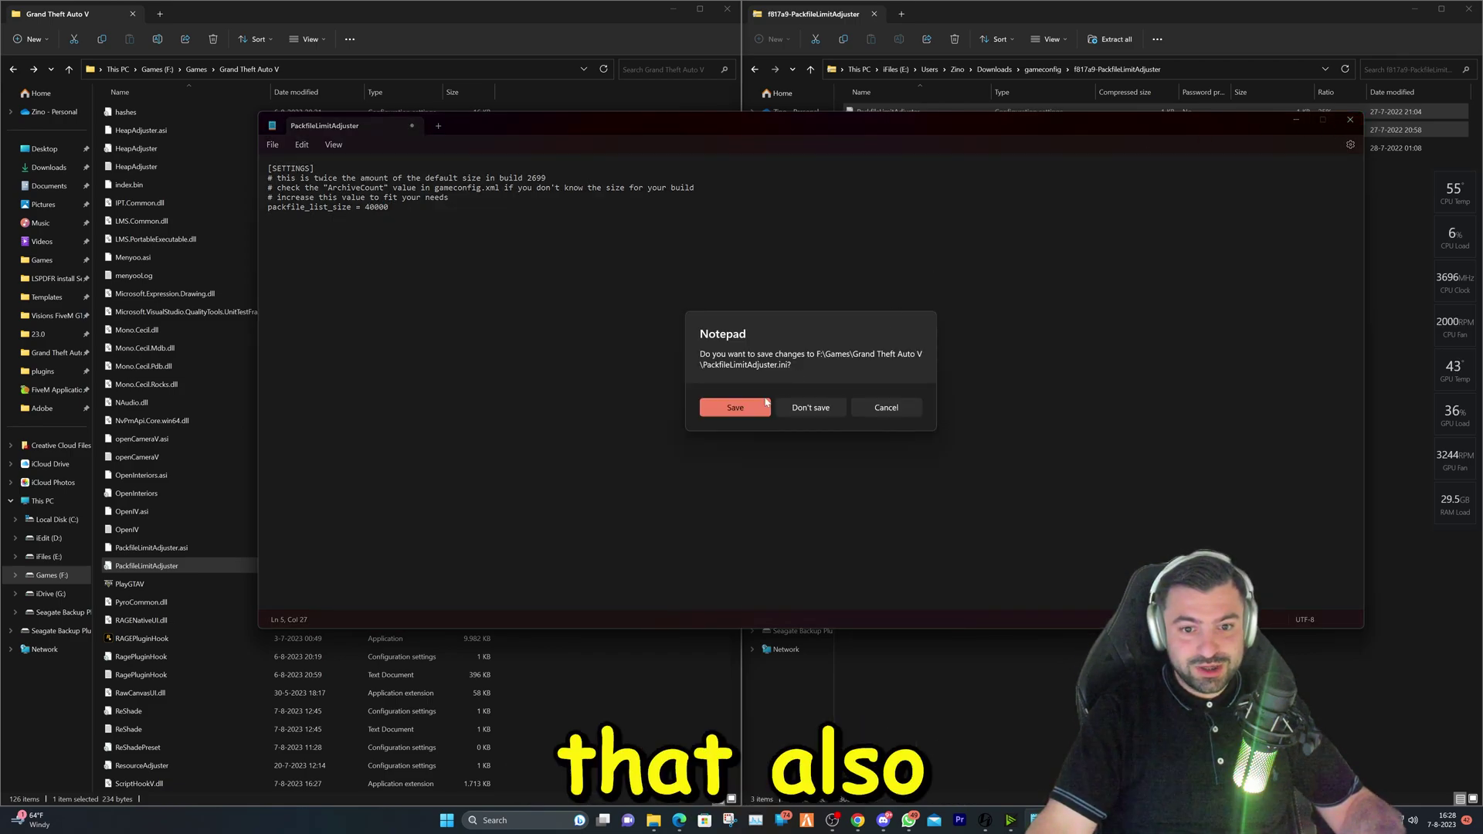
pyautogui.click(748, 408)
pyautogui.click(754, 70)
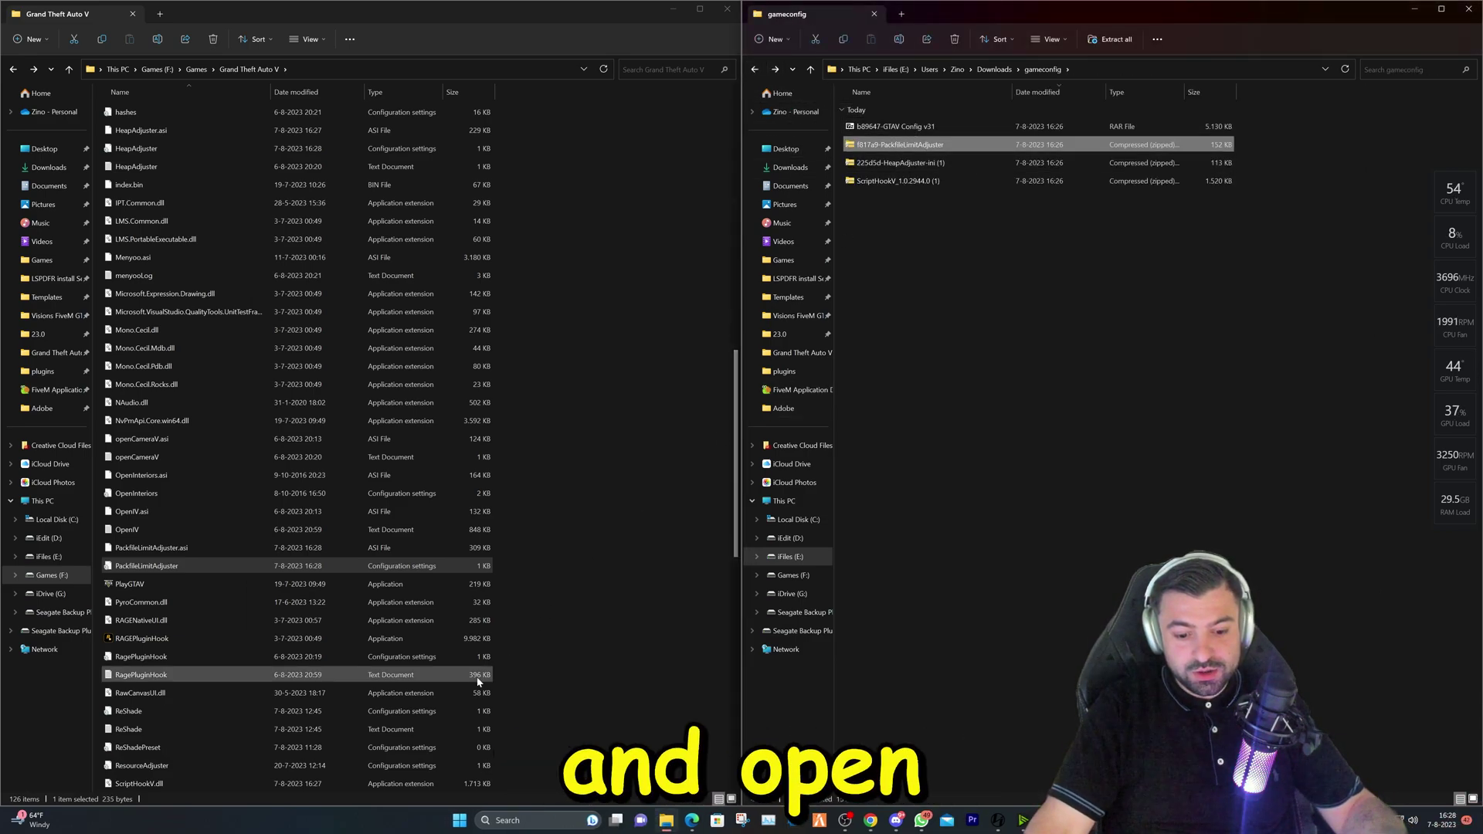
# Launch OpenIV from the Start menu and load Grand Theft Auto V.
pyautogui.click(464, 819)
pyautogui.click(706, 493)
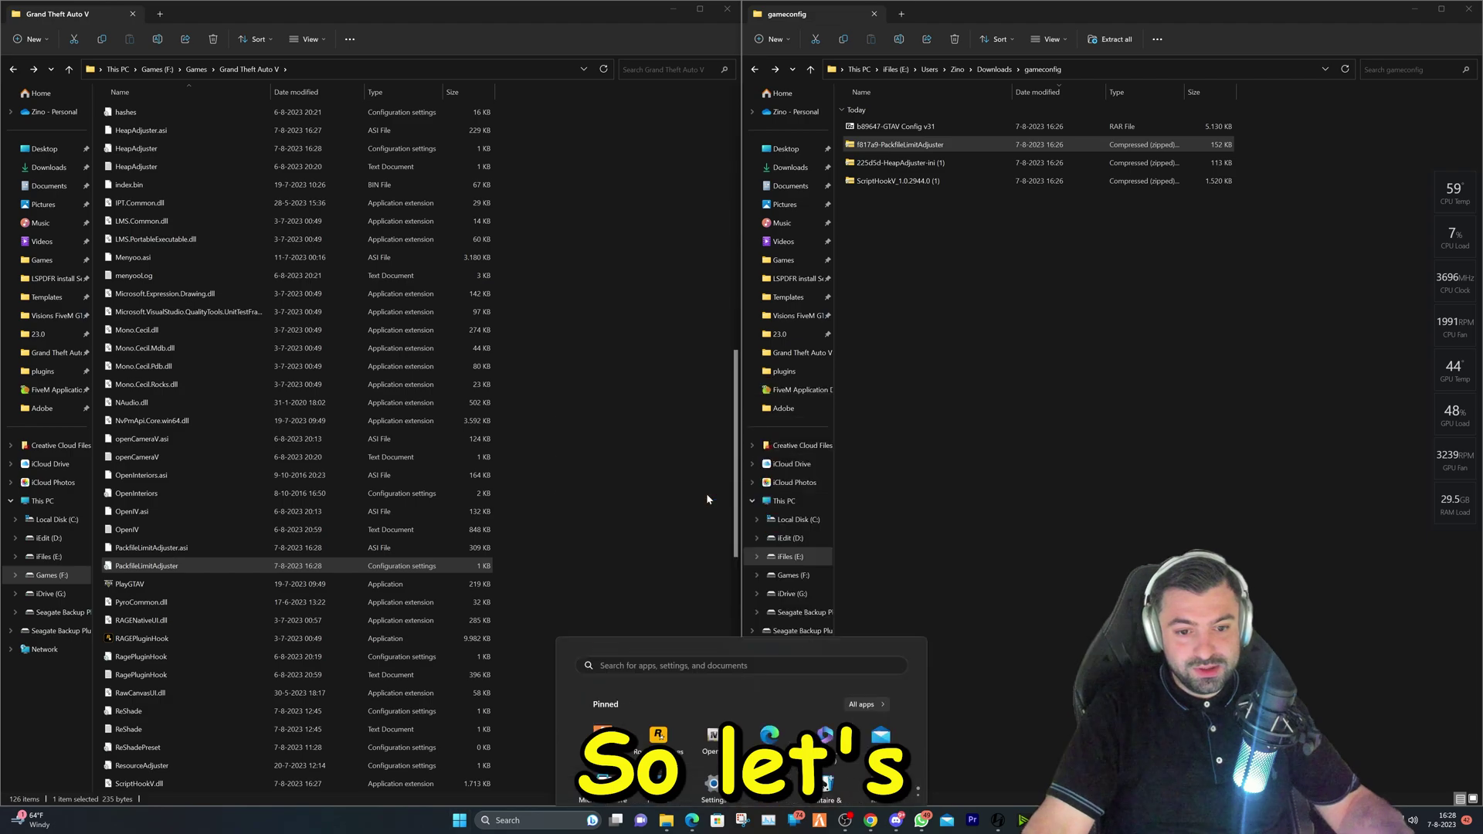
pyautogui.click(718, 328)
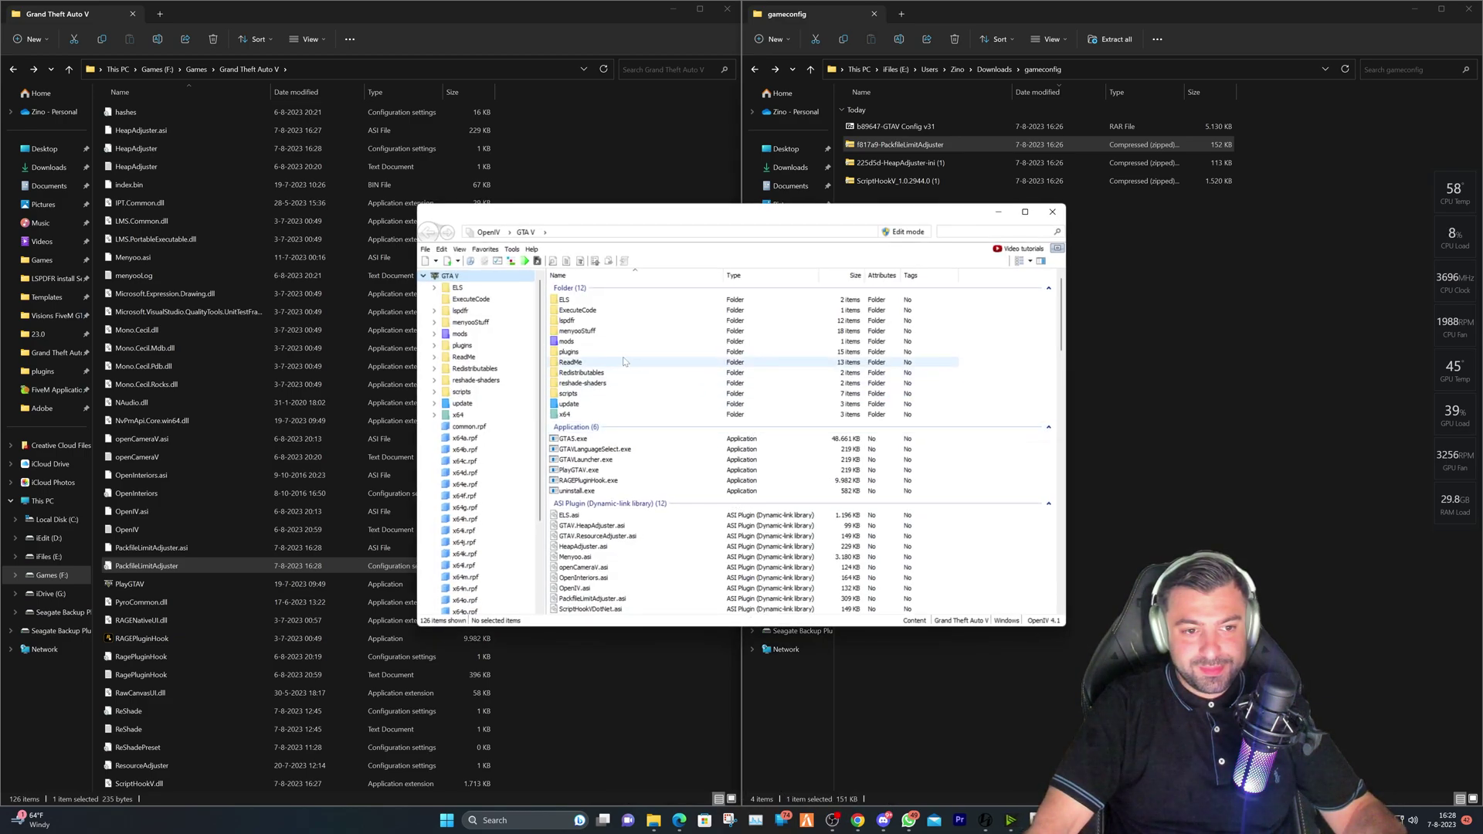
# Browse into update > update.rpf > common > data.
pyautogui.doubleClick(592, 404)
pyautogui.doubleClick(576, 325)
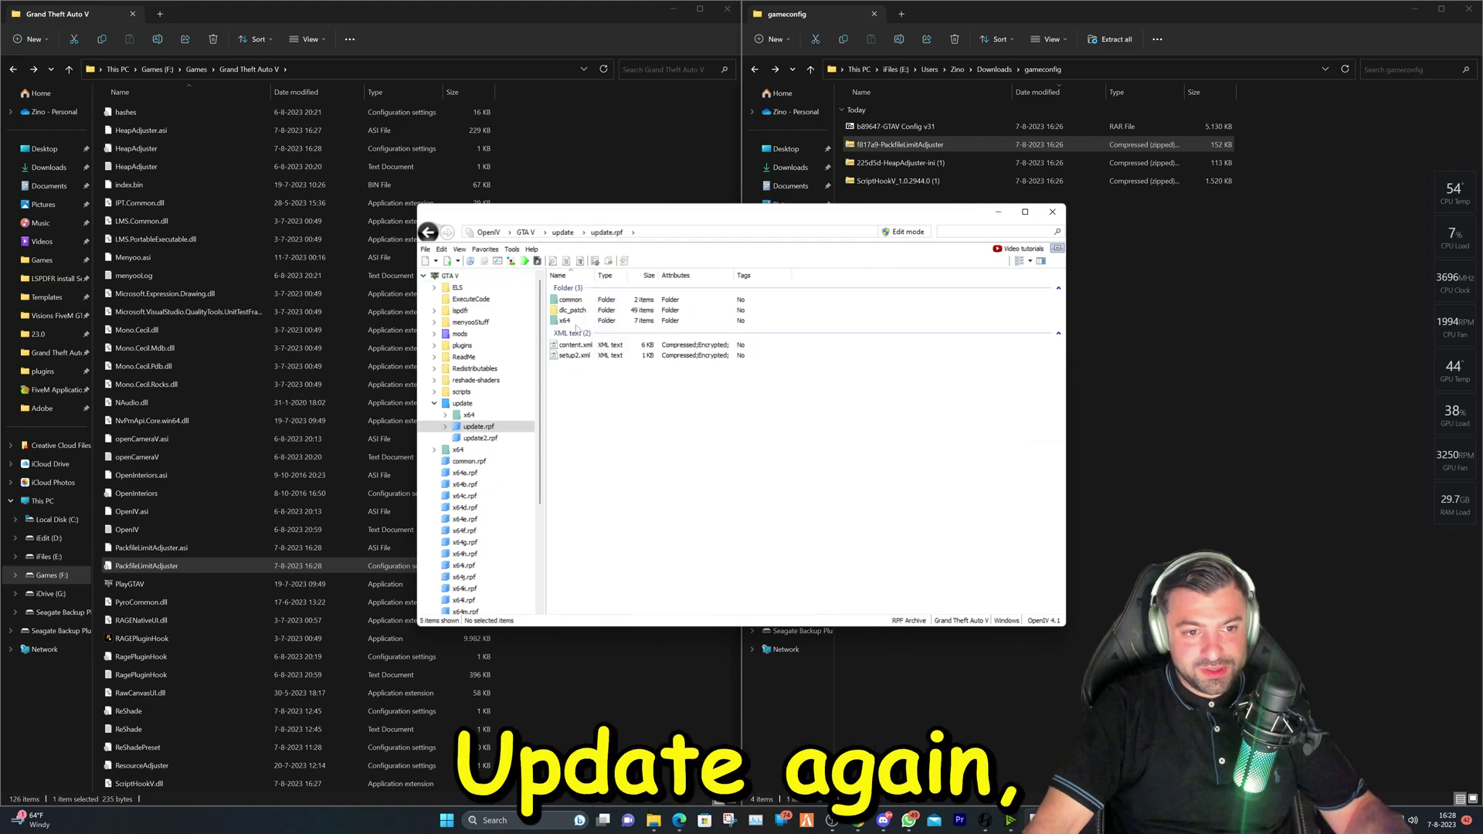
pyautogui.doubleClick(578, 300)
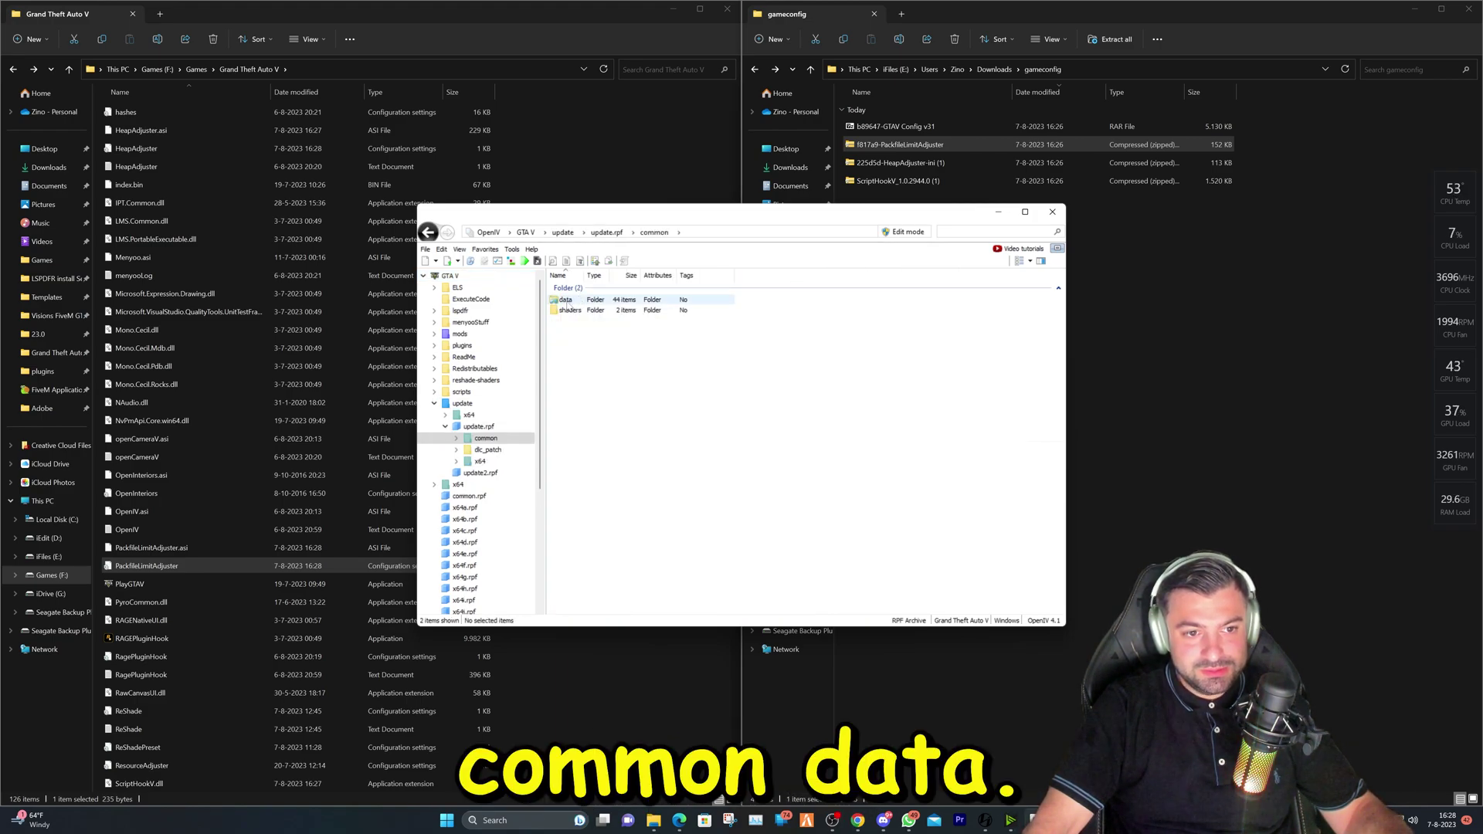
pyautogui.doubleClick(566, 301)
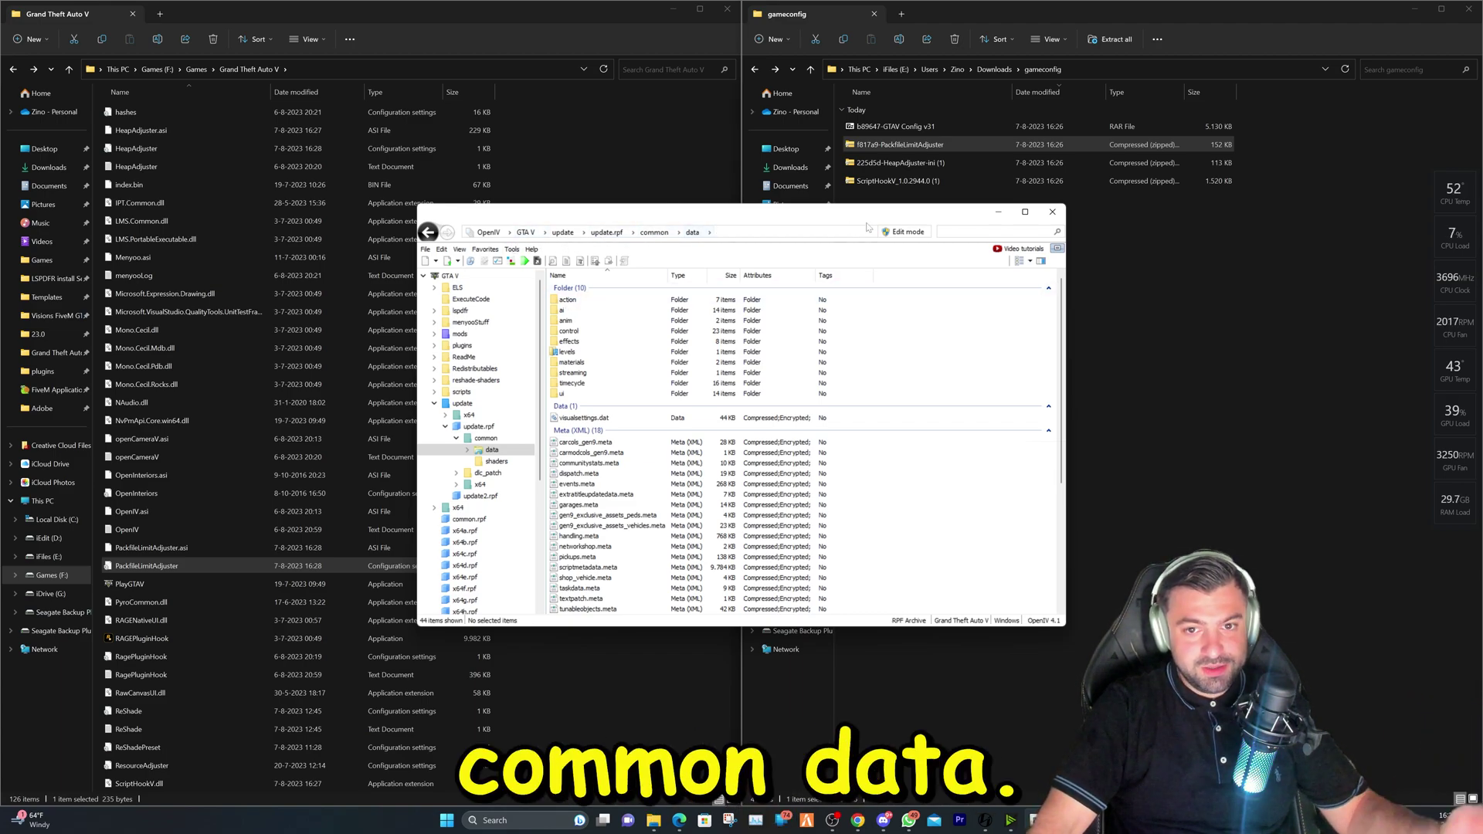
# Turn on OpenIV edit mode and switch to the mods-folder copy of update.rpf's common\data folder.
pyautogui.click(904, 232)
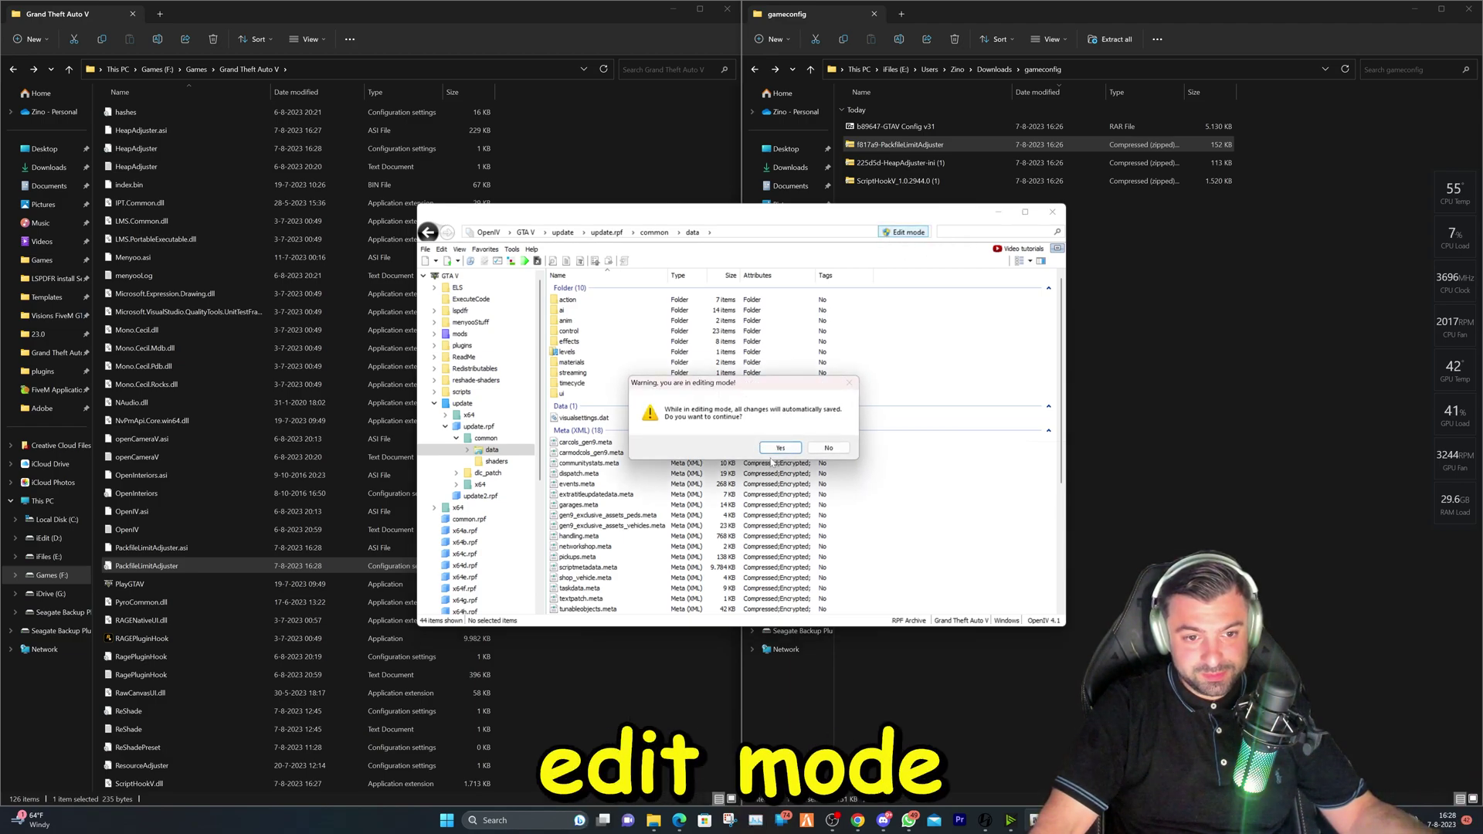
pyautogui.click(780, 448)
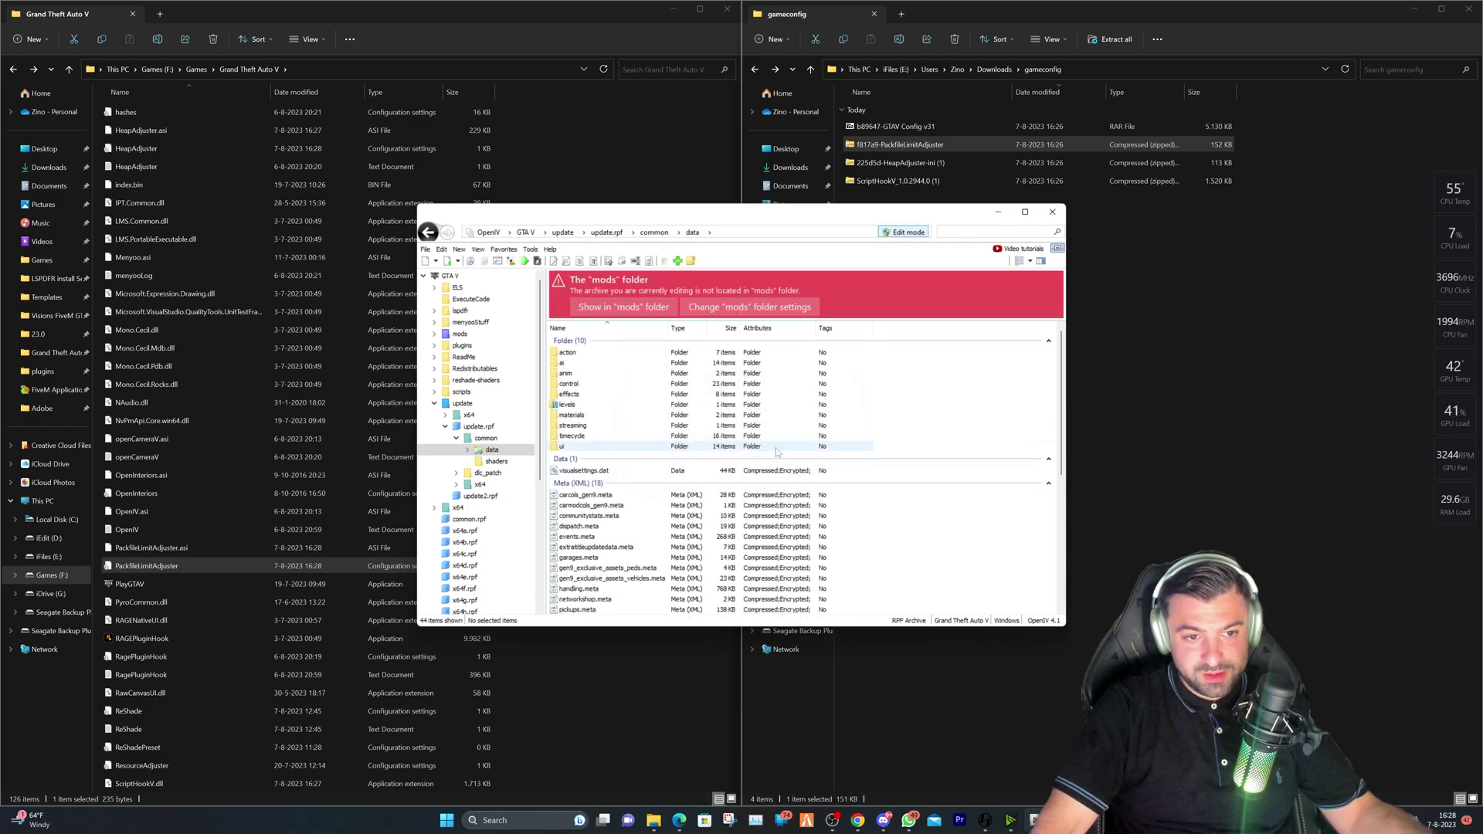
pyautogui.click(609, 309)
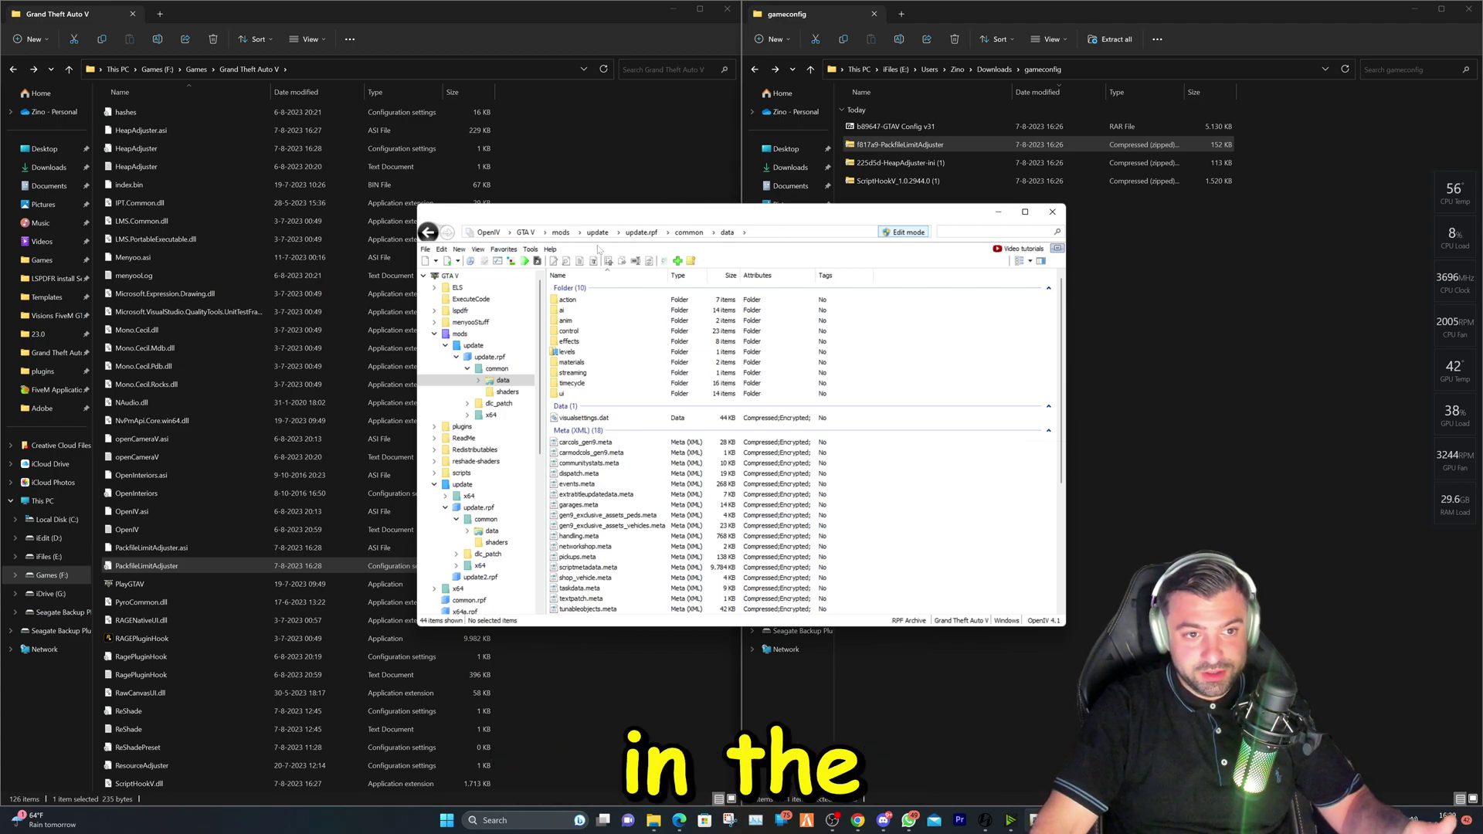
pyautogui.moveTo(732, 225); pyautogui.dragTo(529, 238)
# Preview the contents of the GTAV Config v31 archive, then close the archive viewer.
pyautogui.click(916, 129)
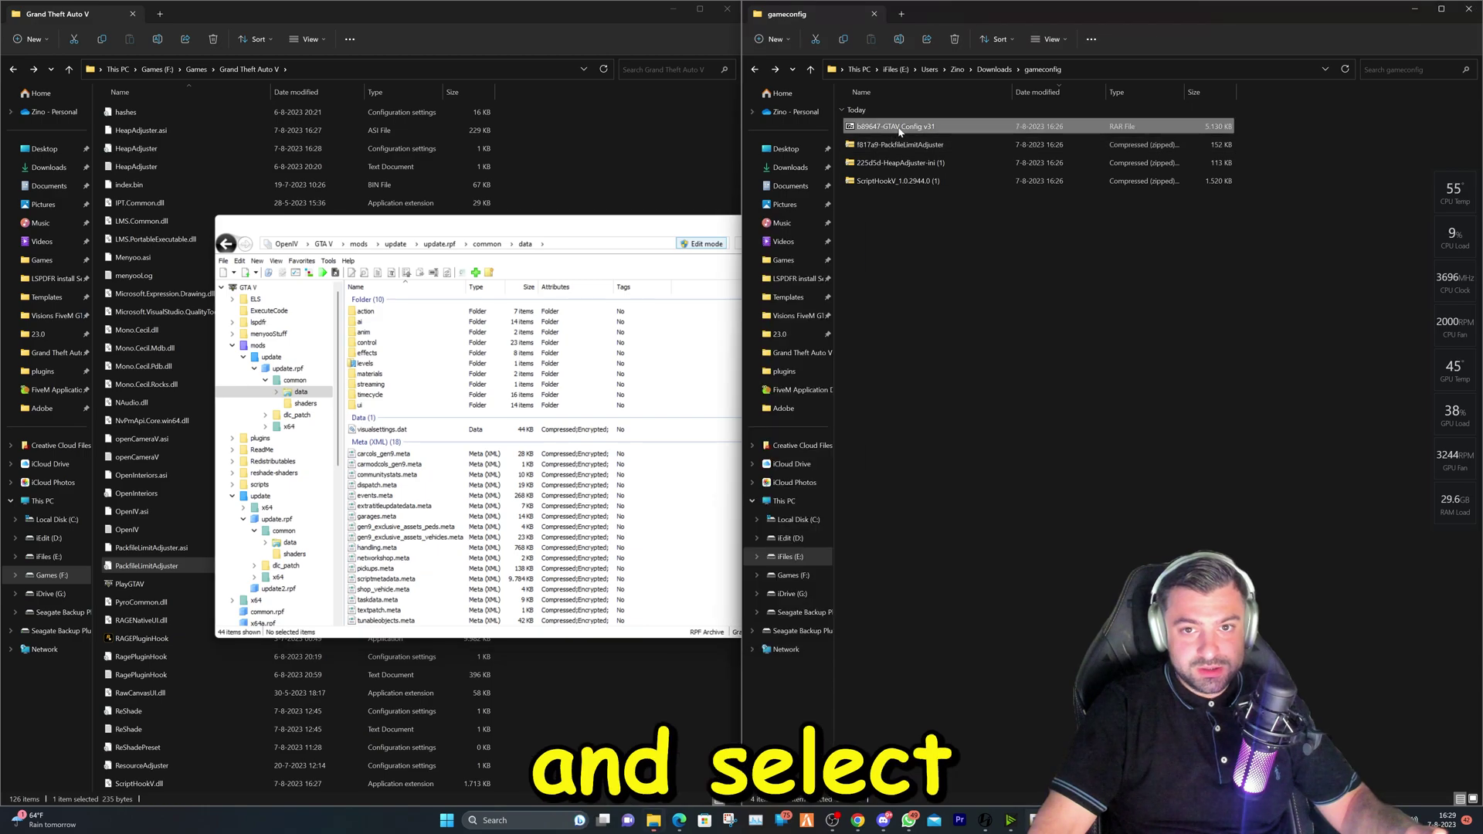
pyautogui.doubleClick(918, 128)
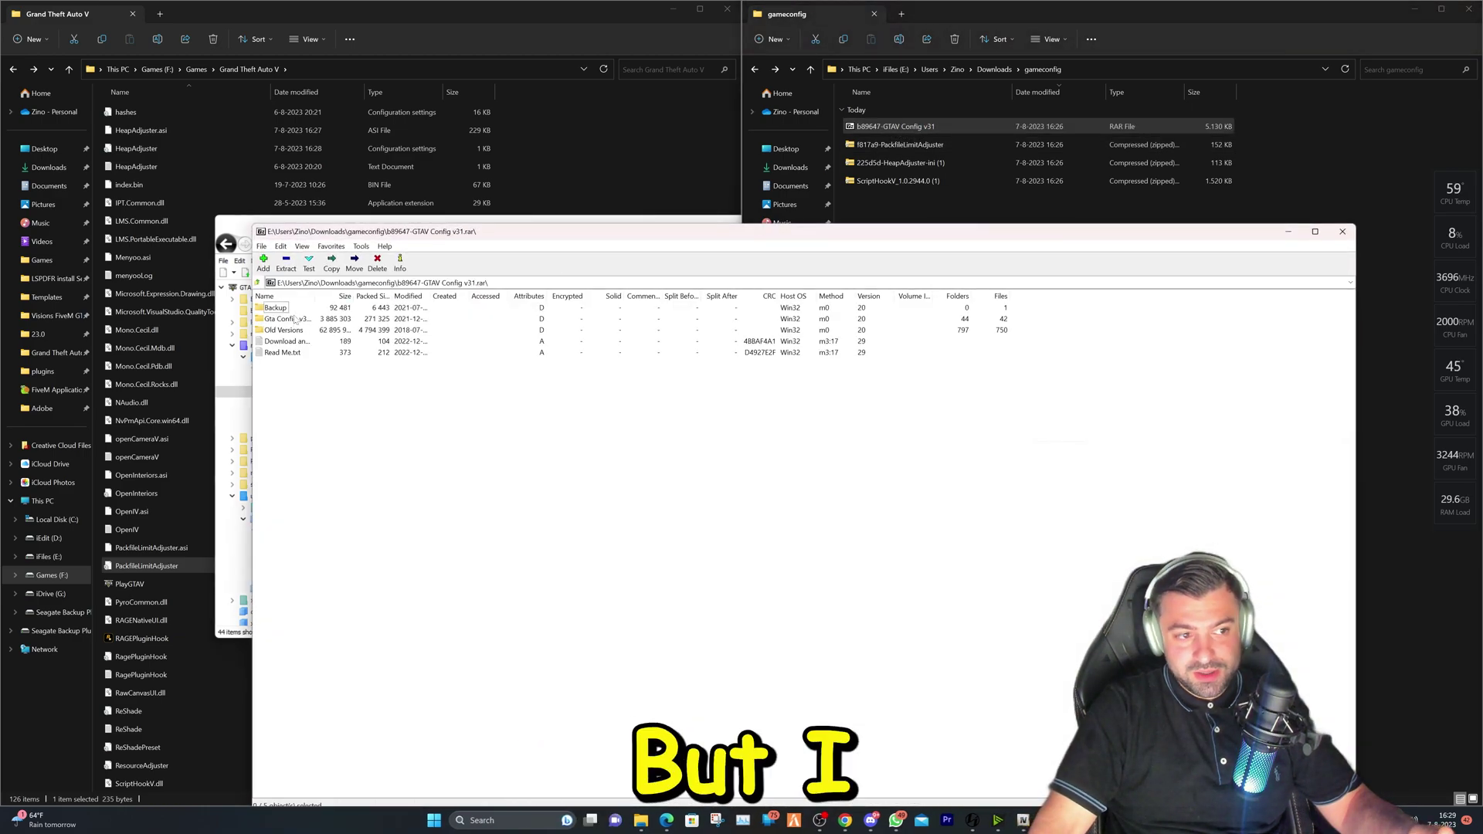
pyautogui.click(1343, 232)
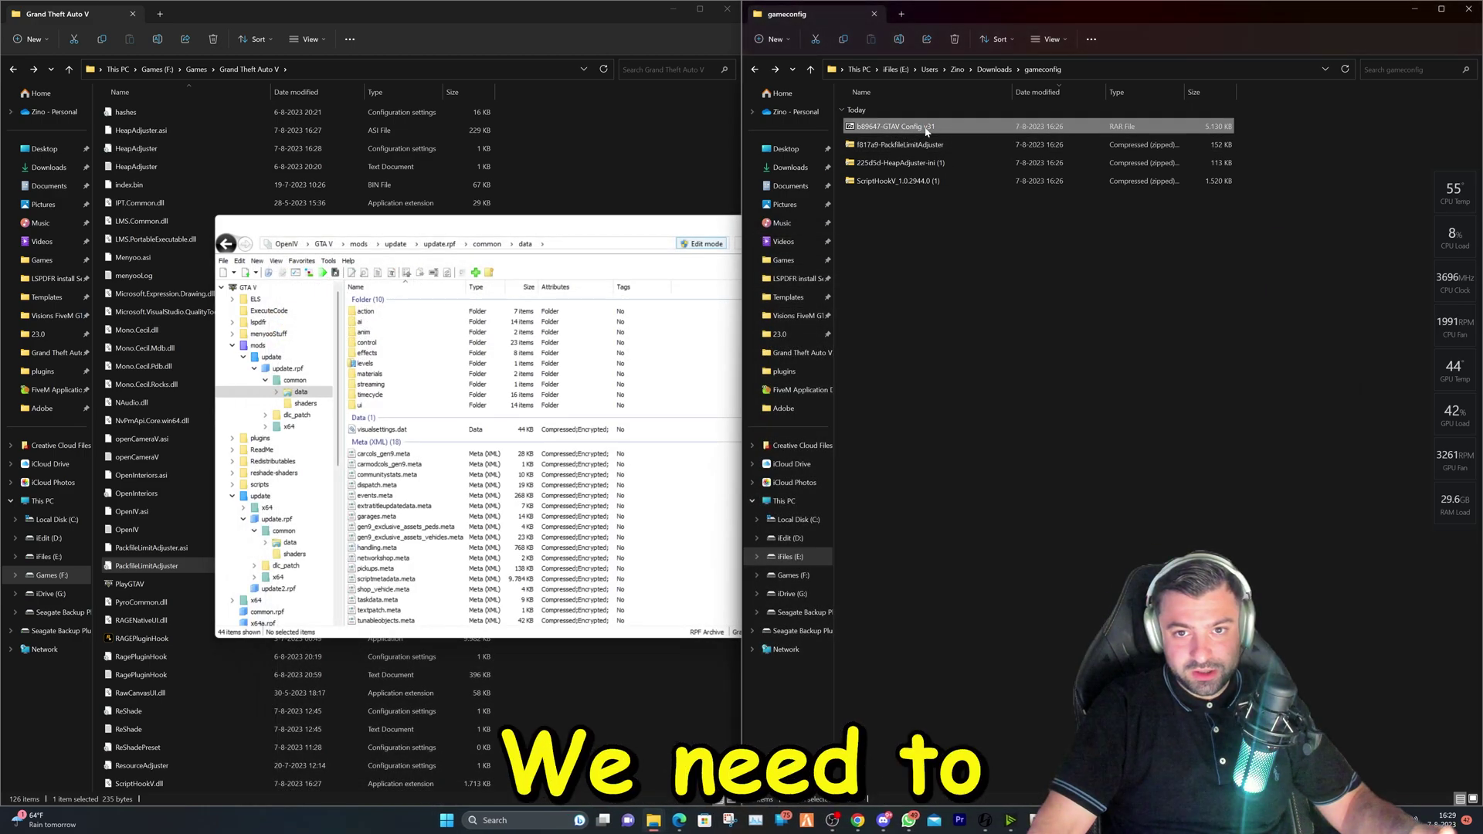
# Extract the GTAV Config v31 .rar with 7-Zip into its own folder and open it.
pyautogui.rightClick(924, 128)
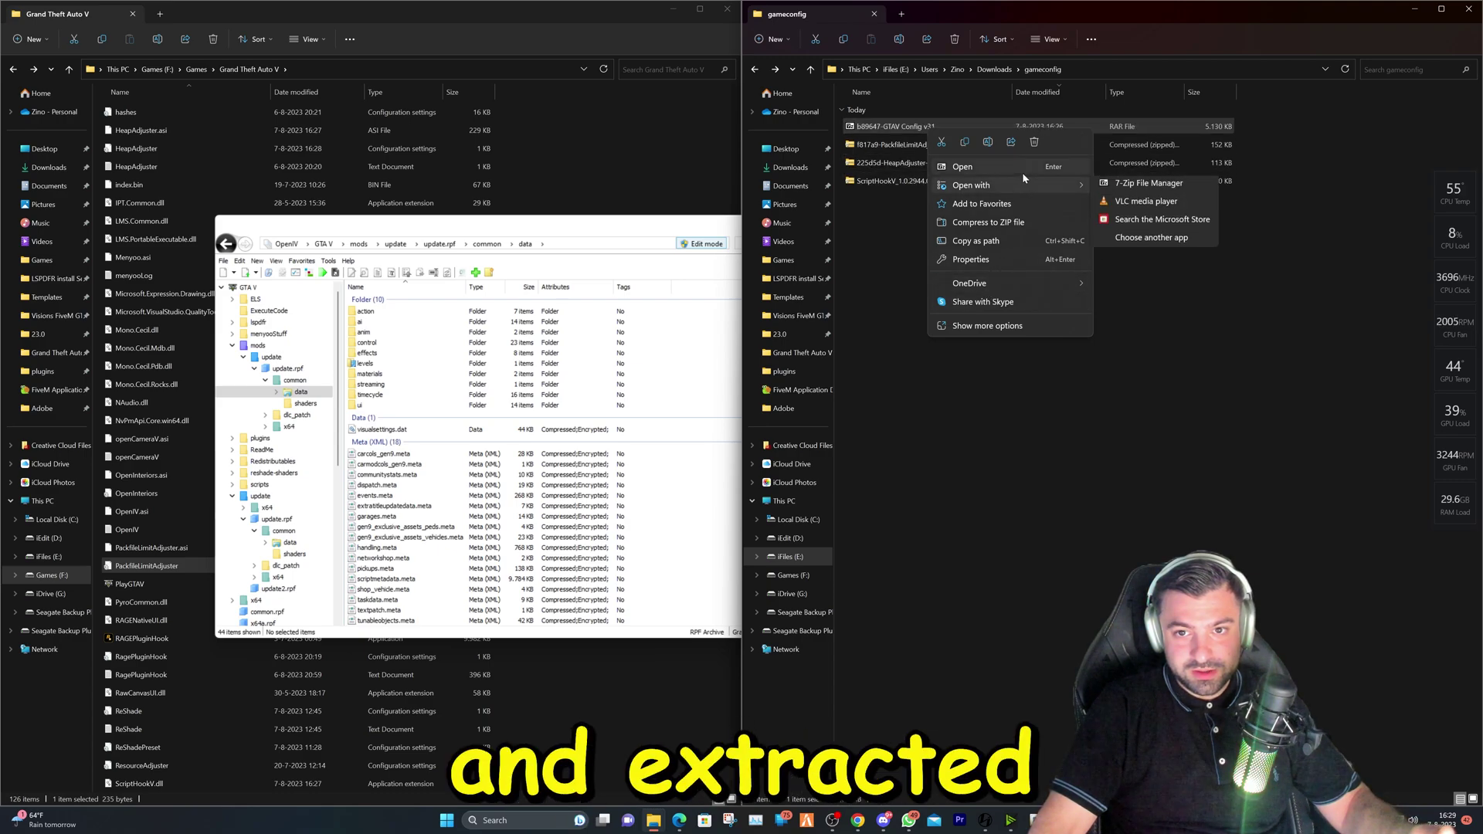
pyautogui.click(973, 325)
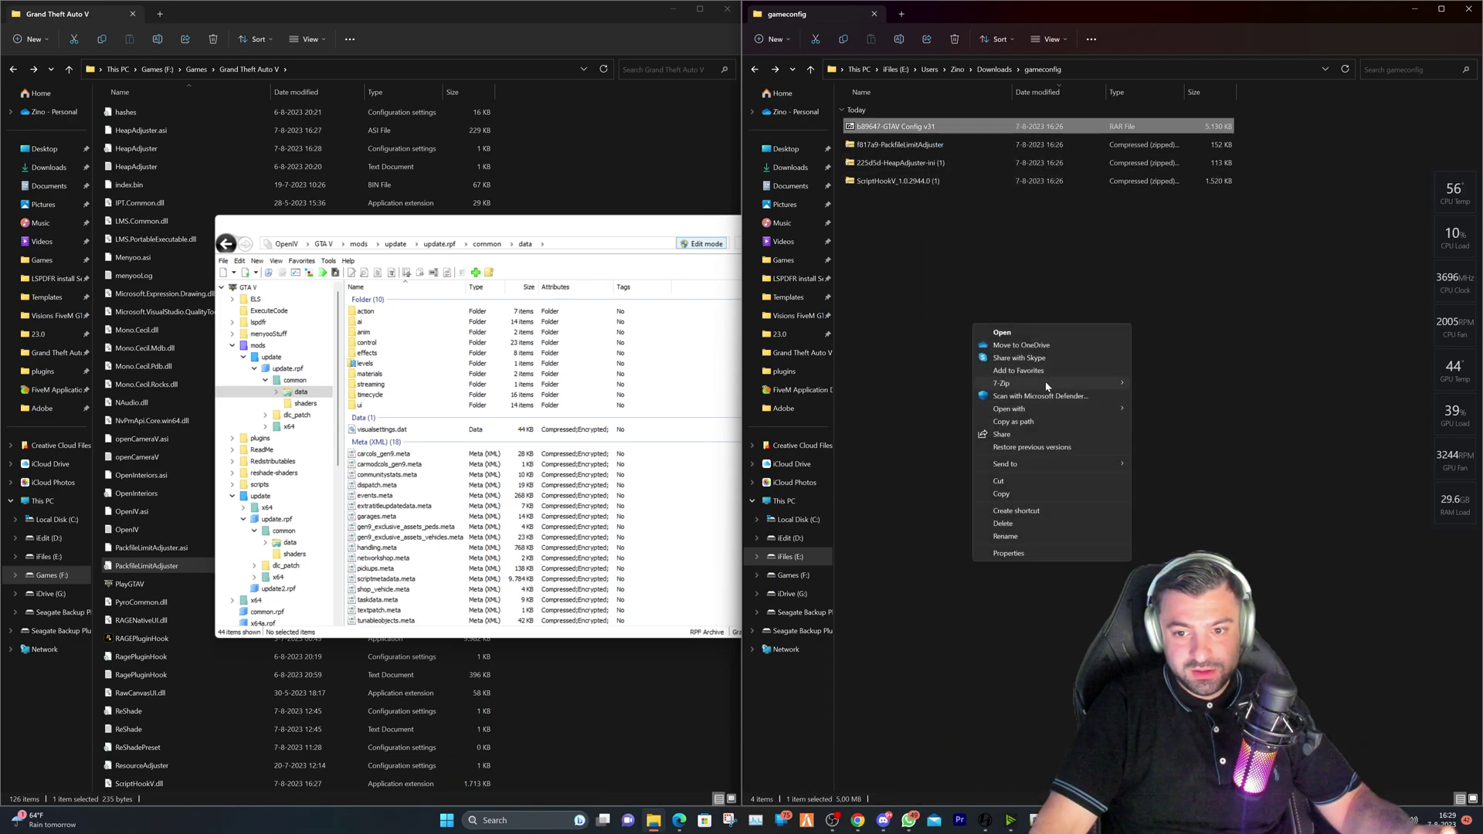
pyautogui.moveTo(1048, 386)
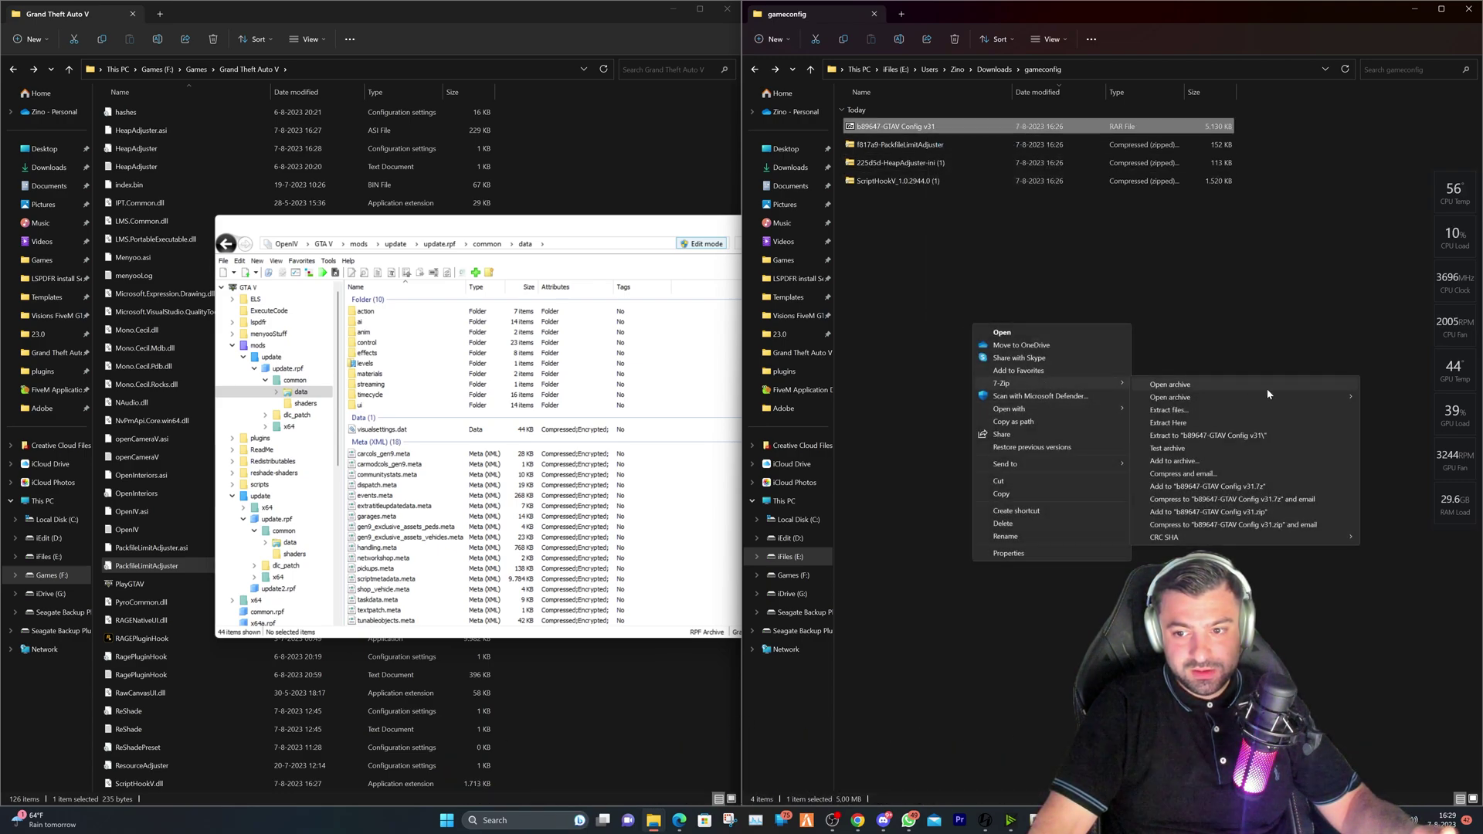
pyautogui.click(1198, 437)
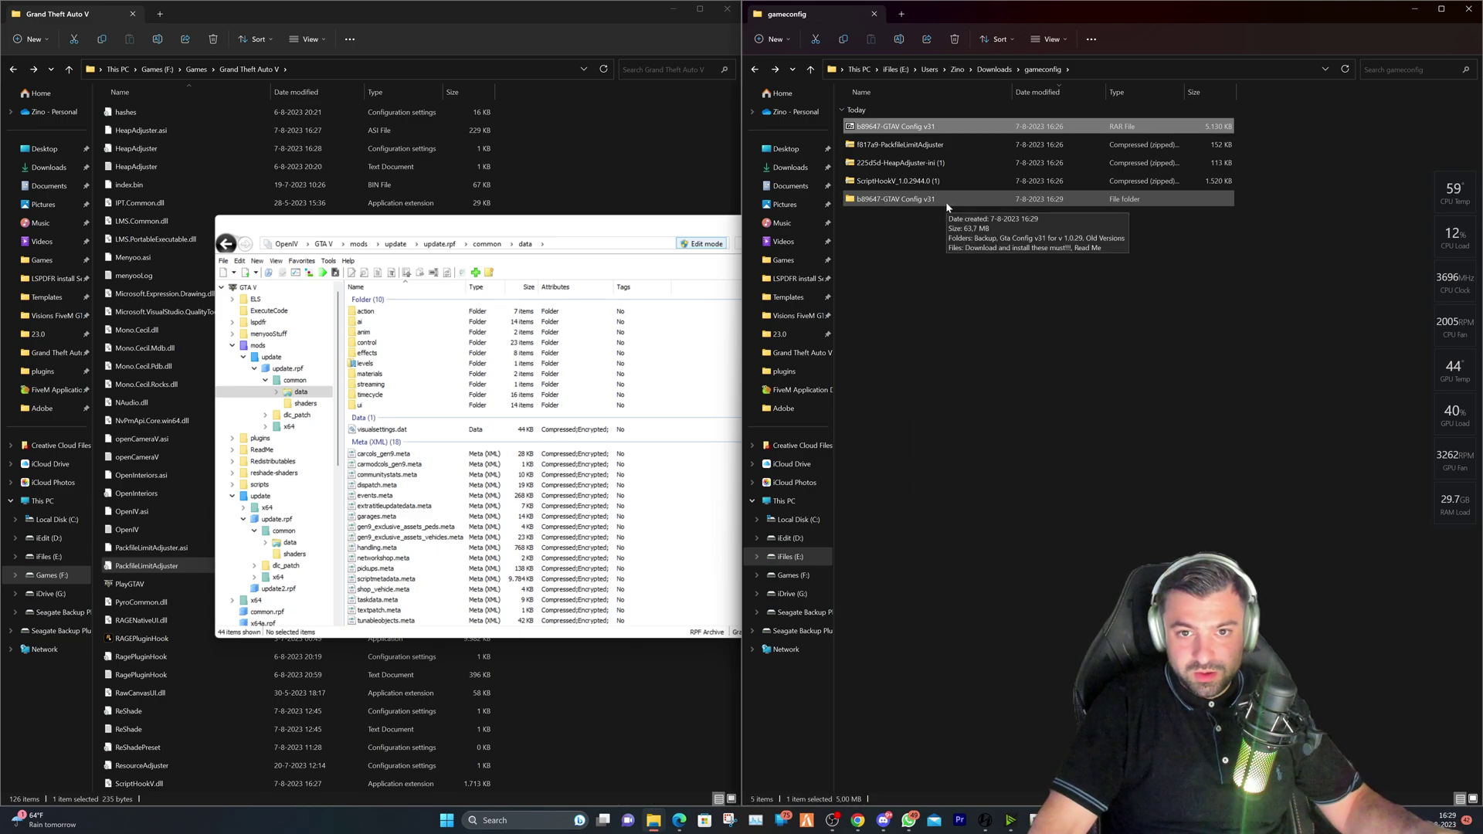
pyautogui.doubleClick(948, 201)
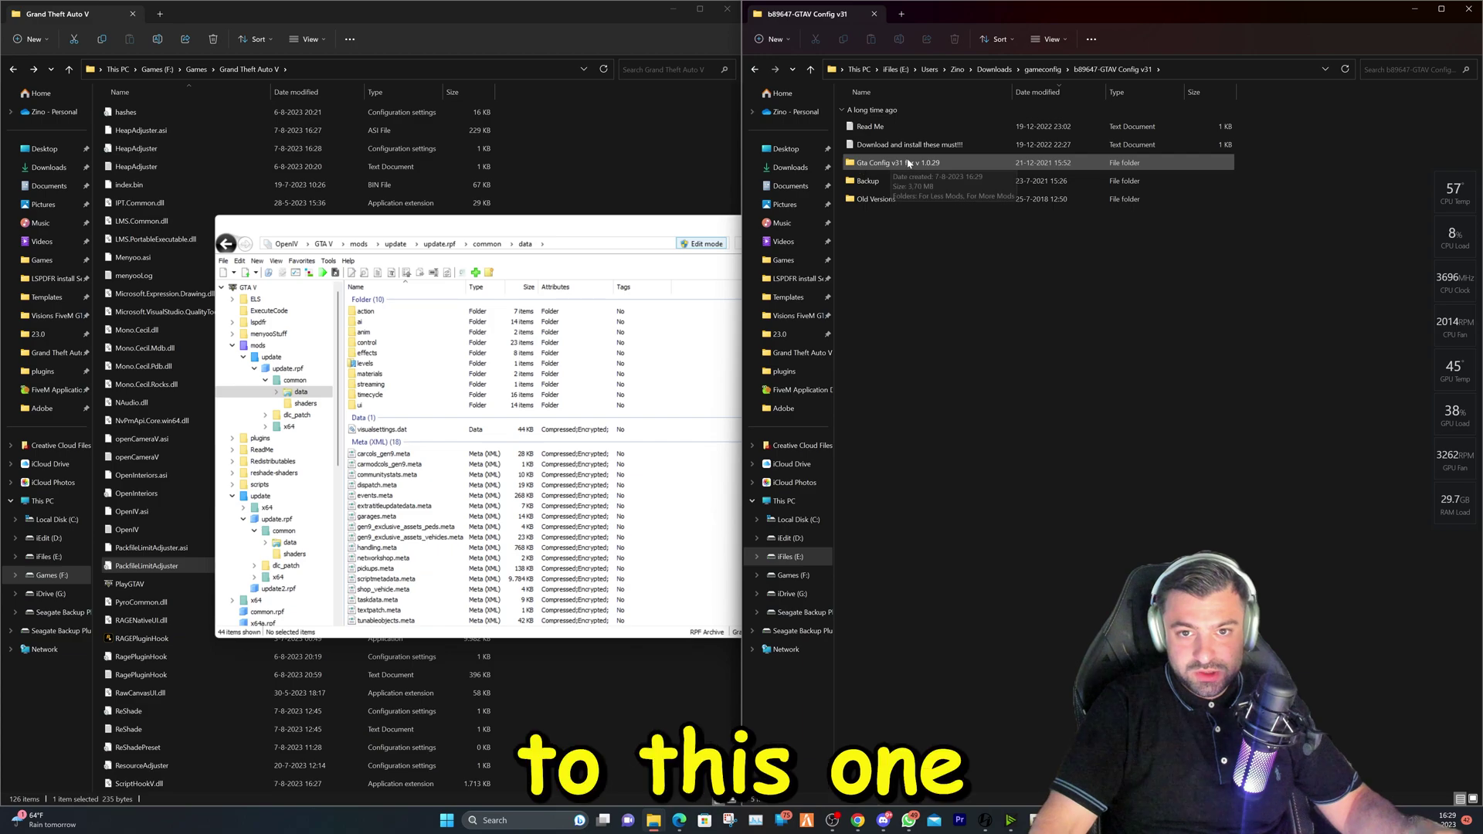
# Go into Gta Config v31 for v 1.0.29 and then its For More Mods folder.
pyautogui.click(984, 164)
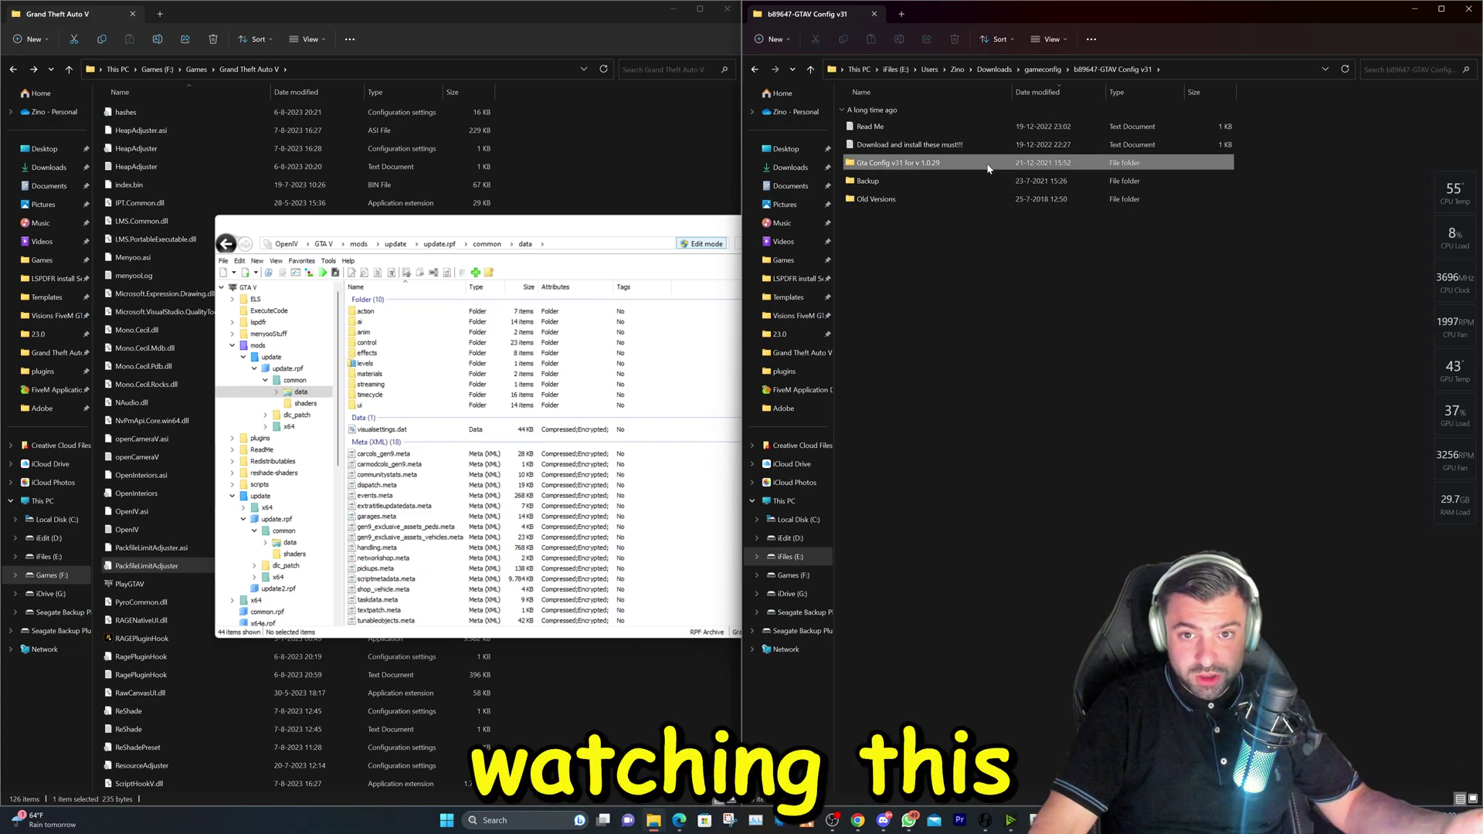
pyautogui.doubleClick(908, 165)
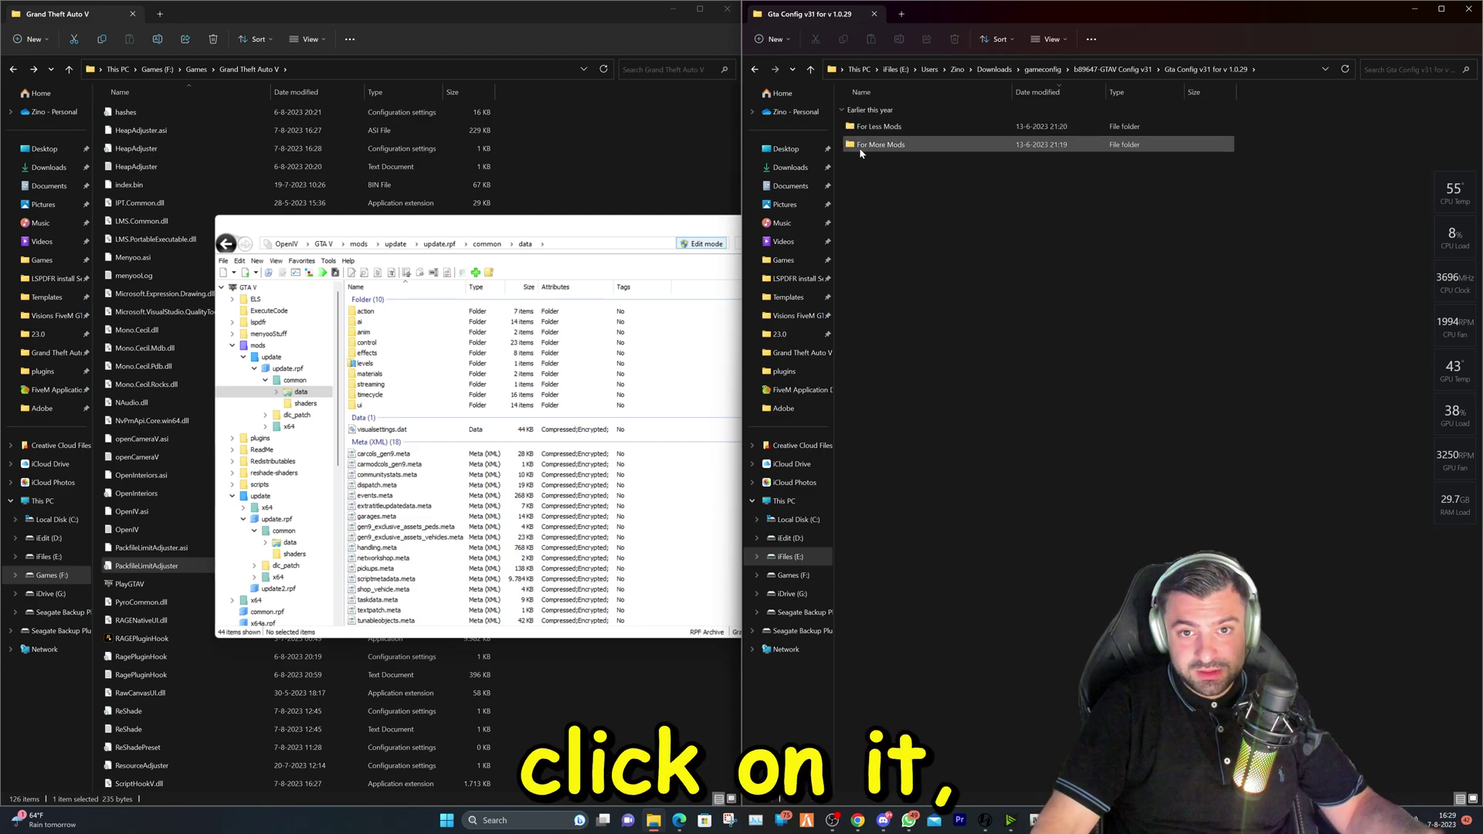
pyautogui.doubleClick(900, 147)
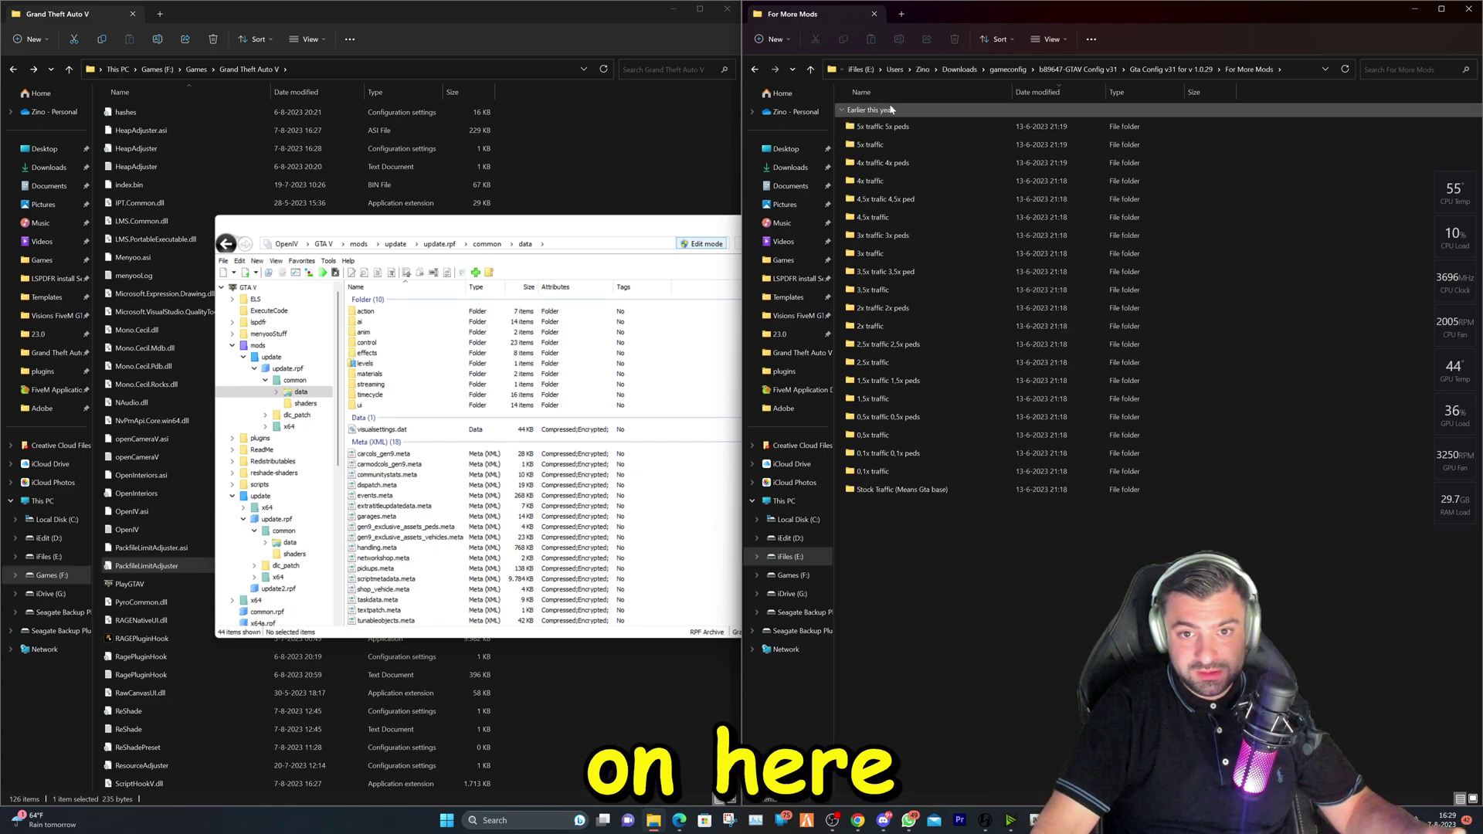
# Copy gameconfig from Stock Traffic (Means Gta base) into OpenIV's mods data folder.
pyautogui.click(917, 498)
pyautogui.doubleClick(917, 497)
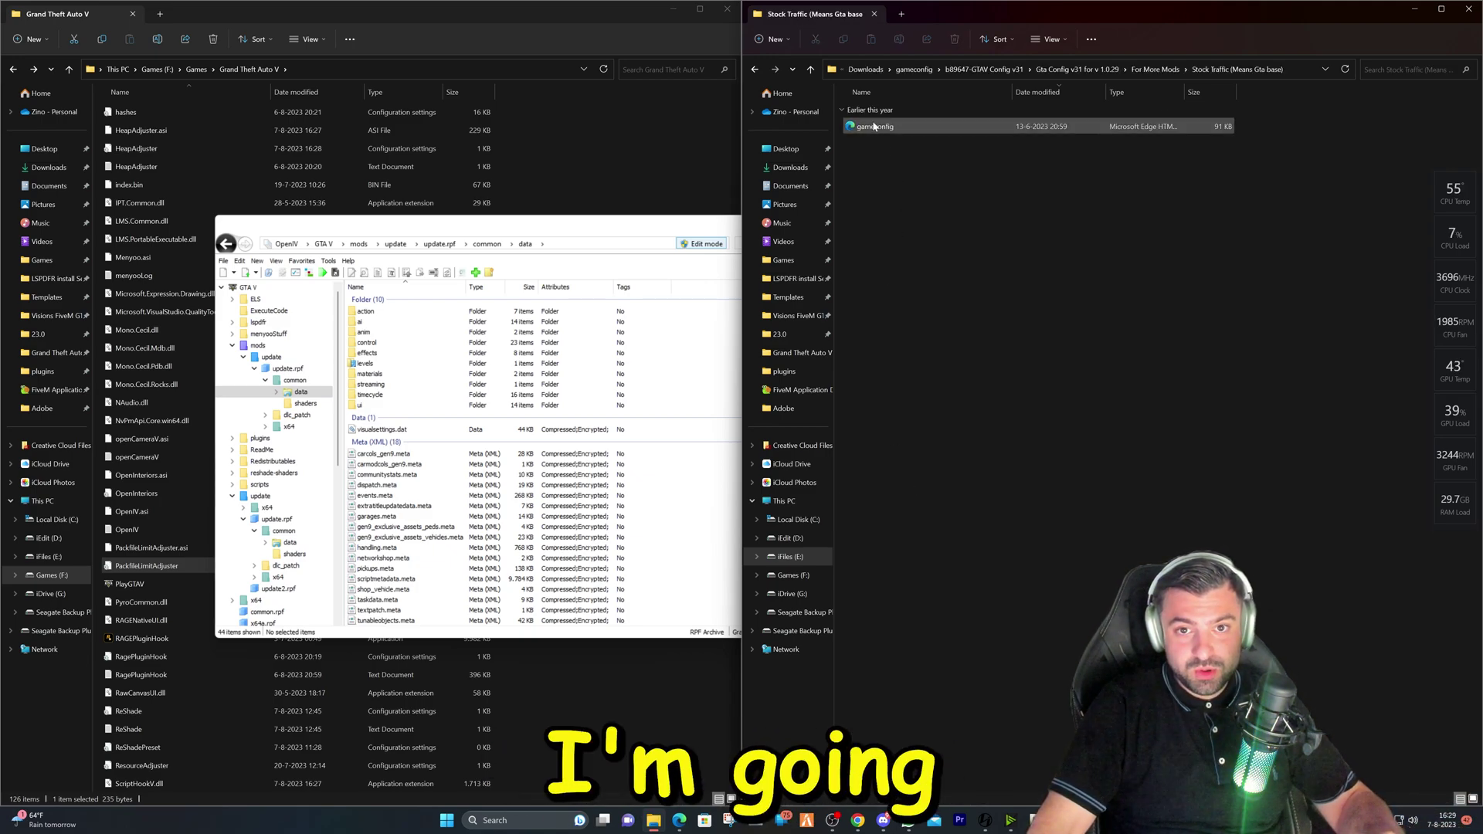
pyautogui.click(900, 128)
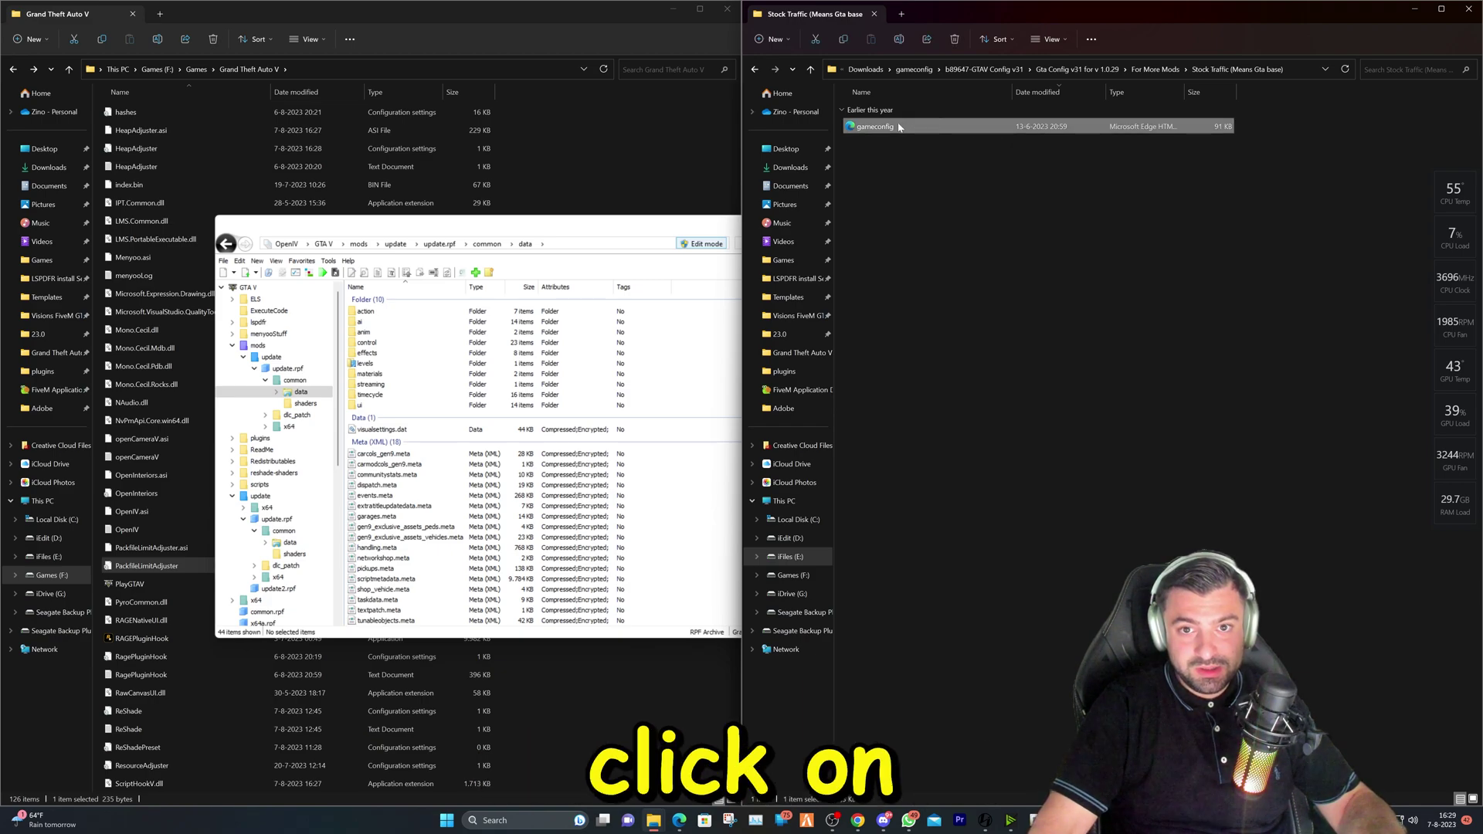
pyautogui.moveTo(988, 130); pyautogui.dragTo(703, 517)
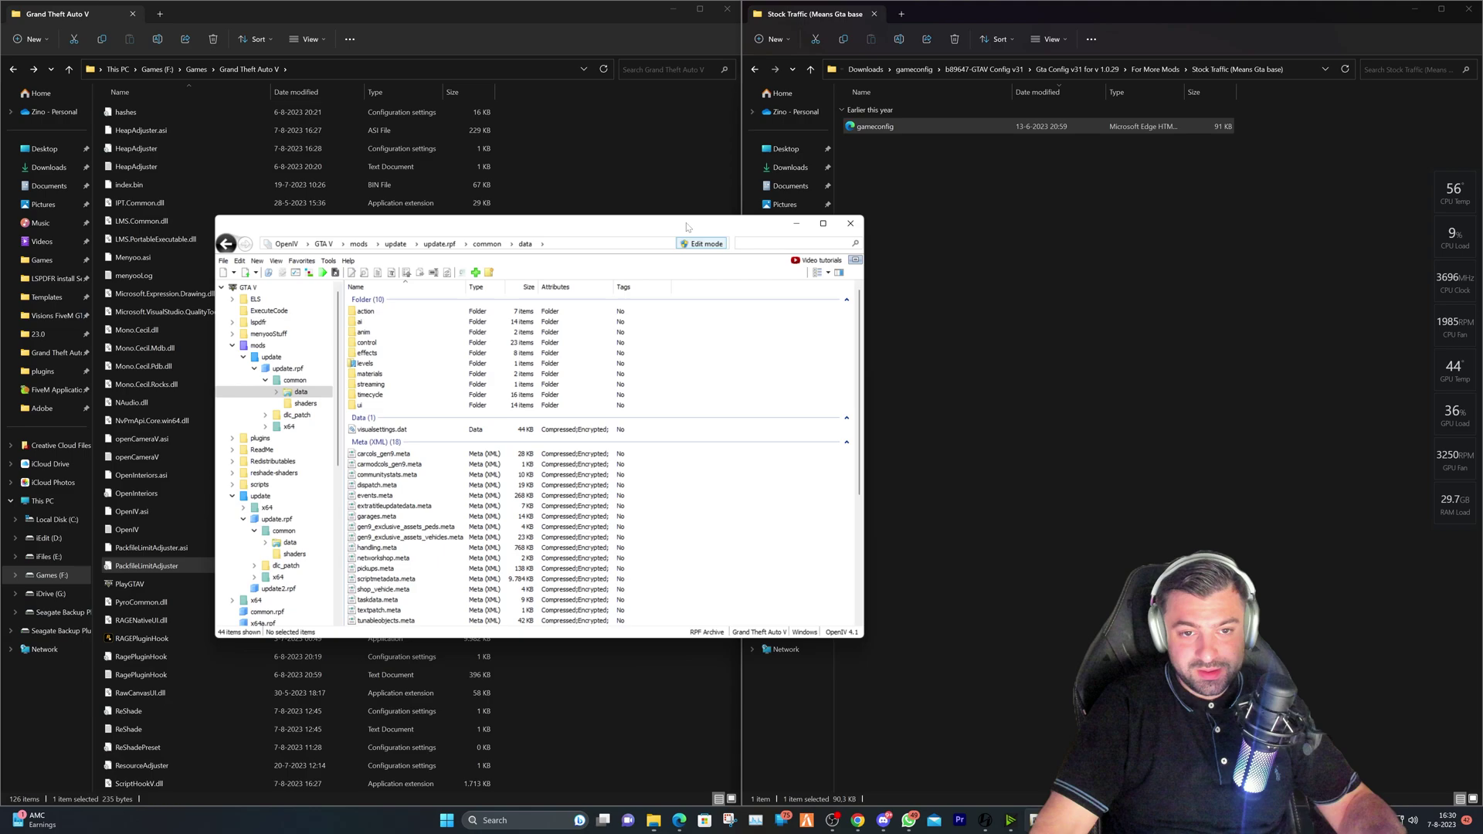
# Close OpenIV, then select RAGEPluginHook in the Grand Theft Auto V folder.
pyautogui.click(852, 224)
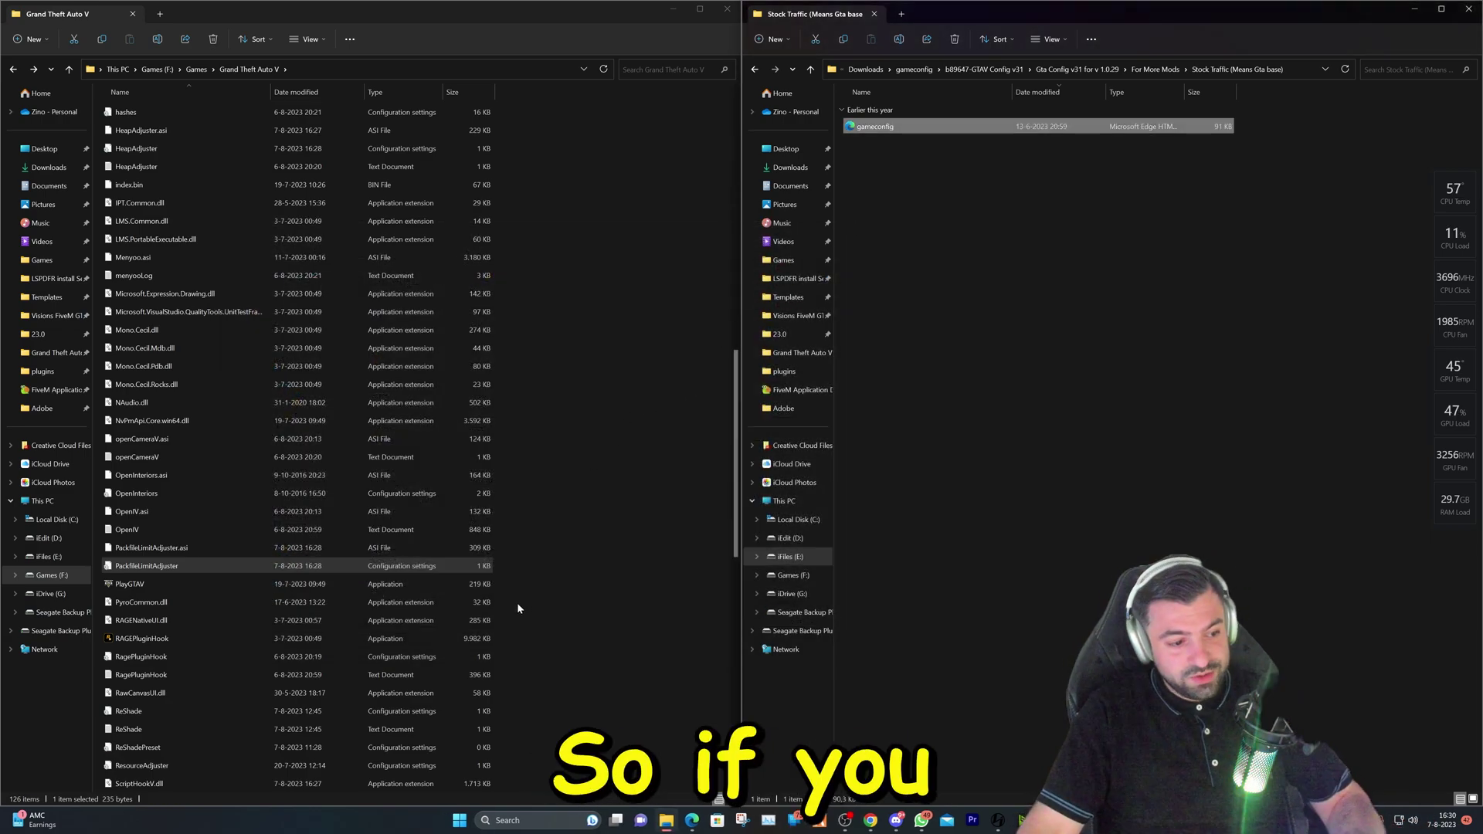
pyautogui.click(176, 639)
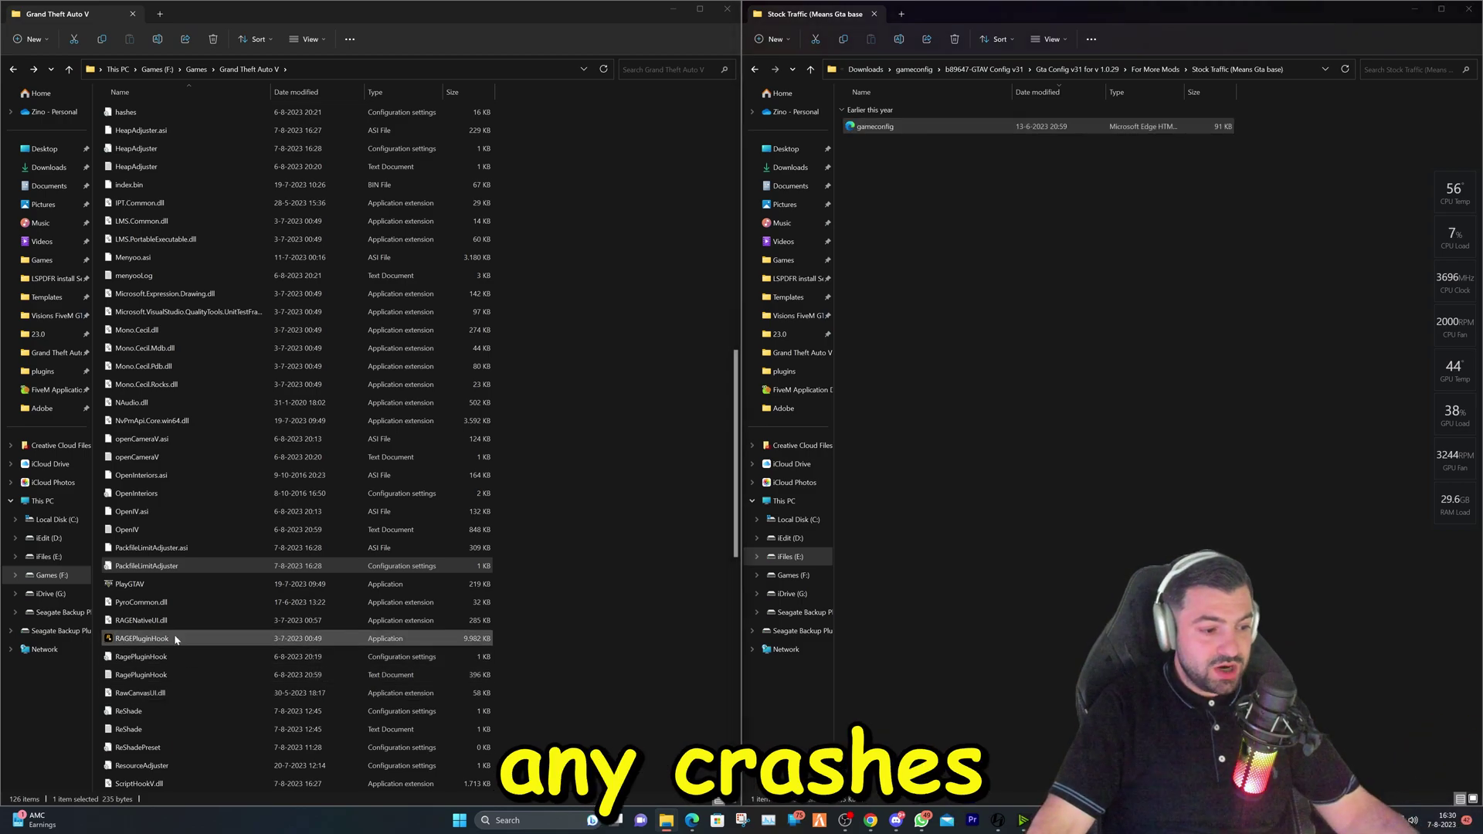